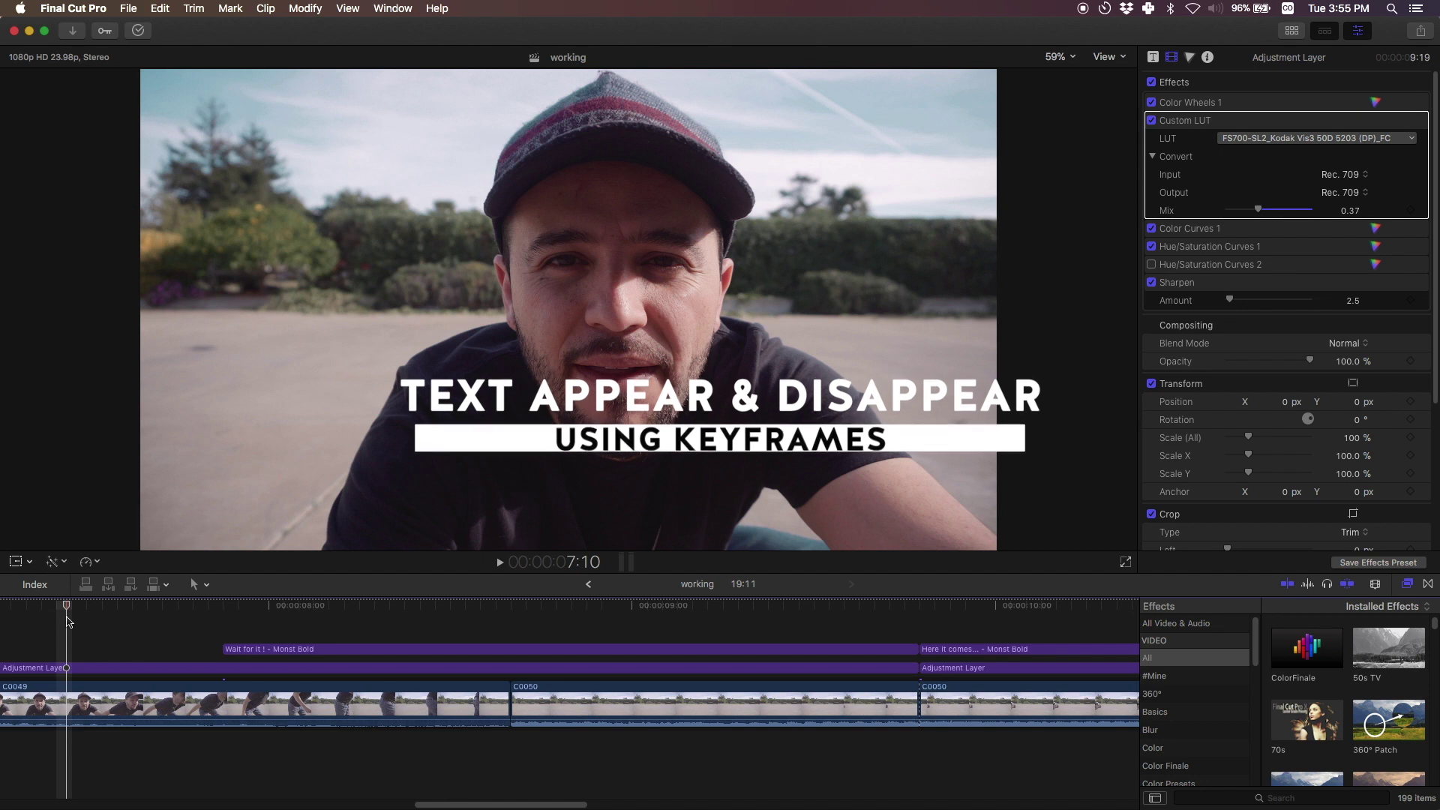
Step: Play the 'Wait for it !' and 'Here it comes...' titles as the ATV passes, then select the second C0050 clip
key(space)
key(space)
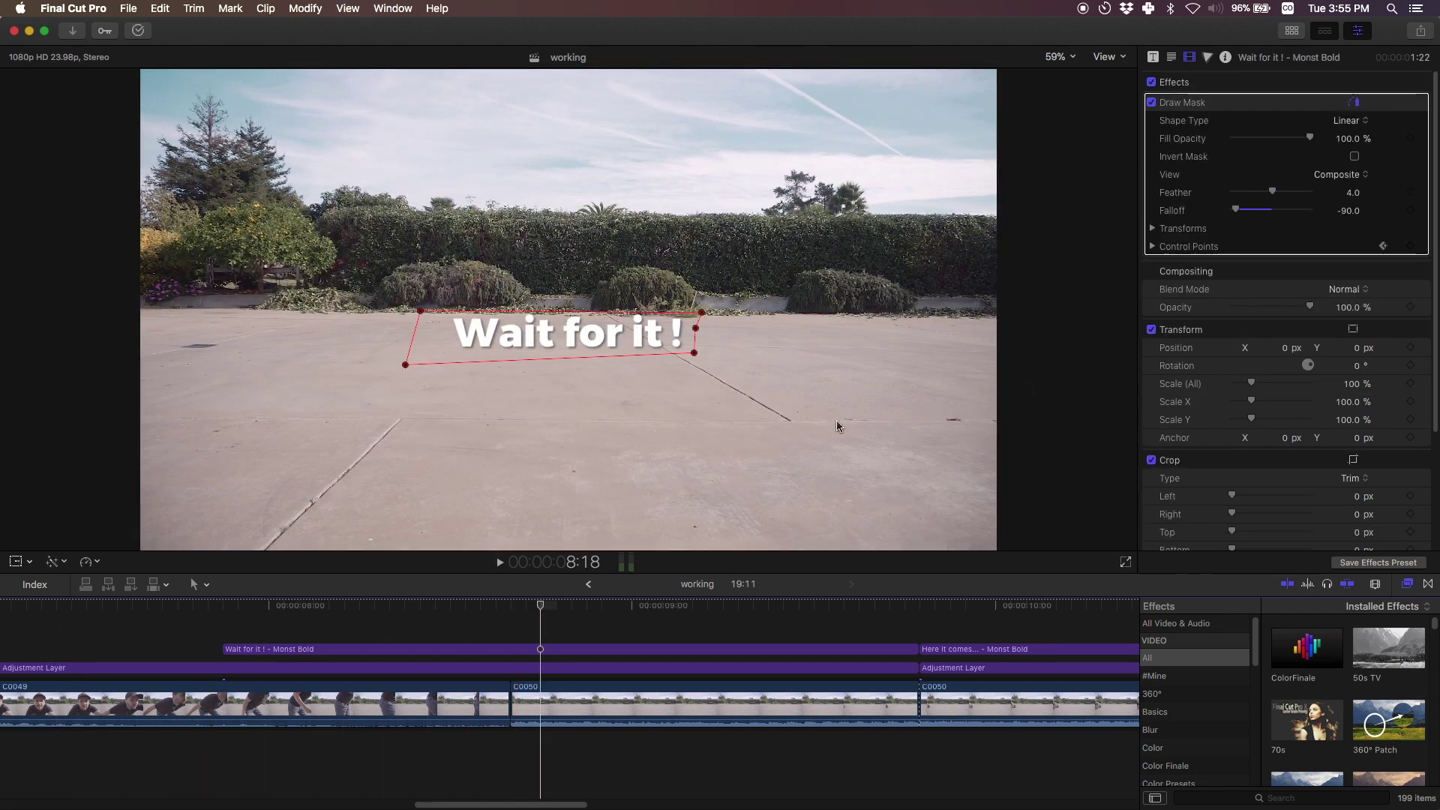
click(978, 633)
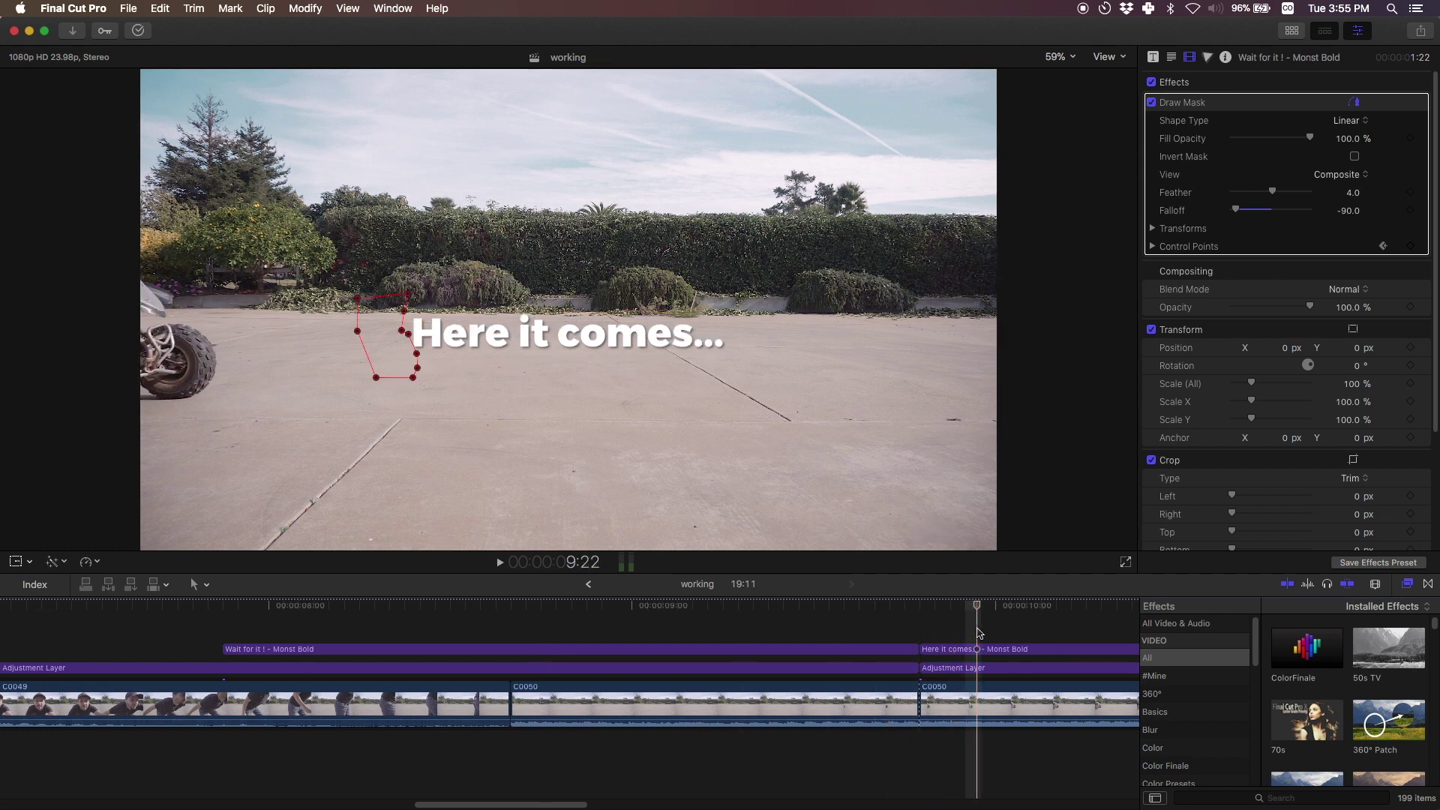
key(space)
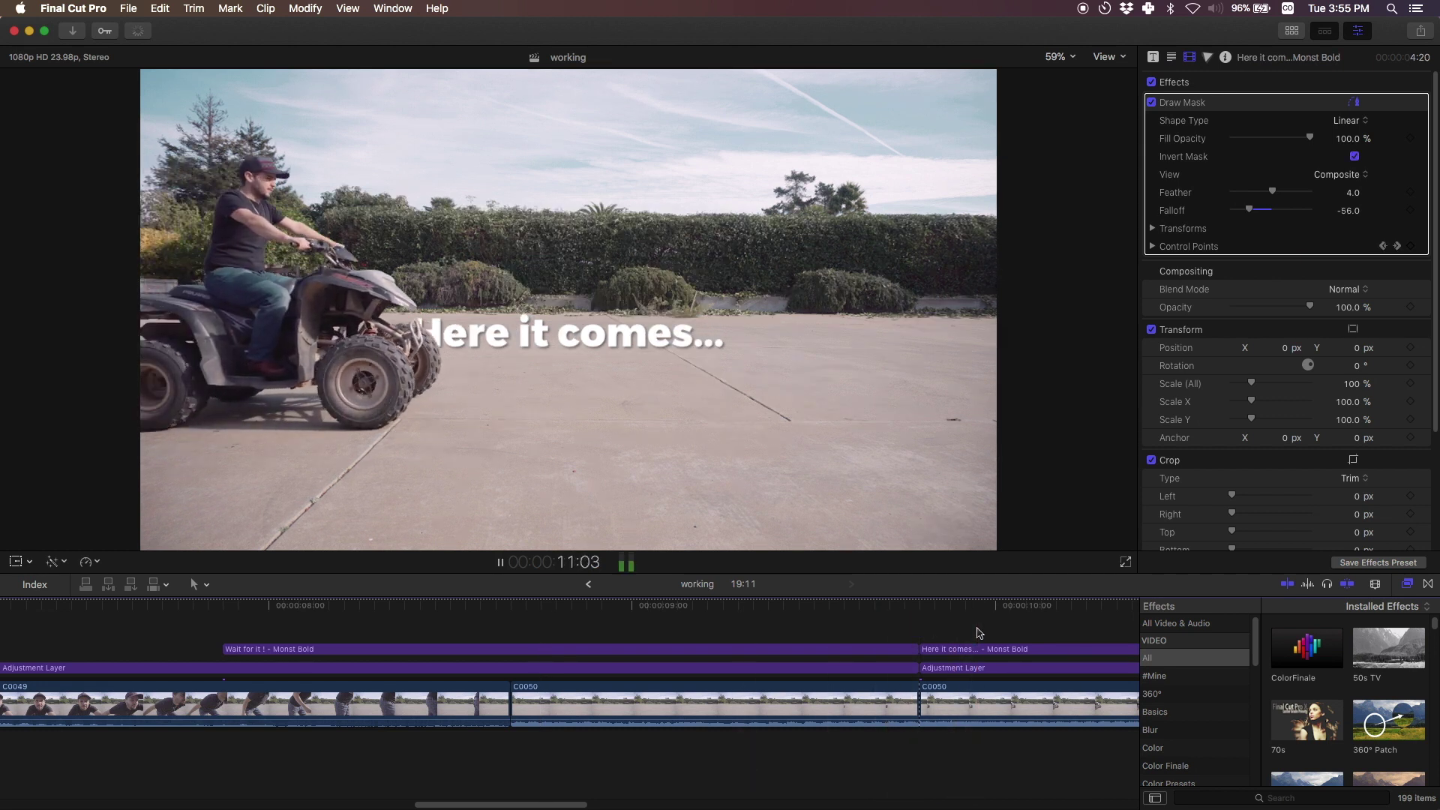
key(space)
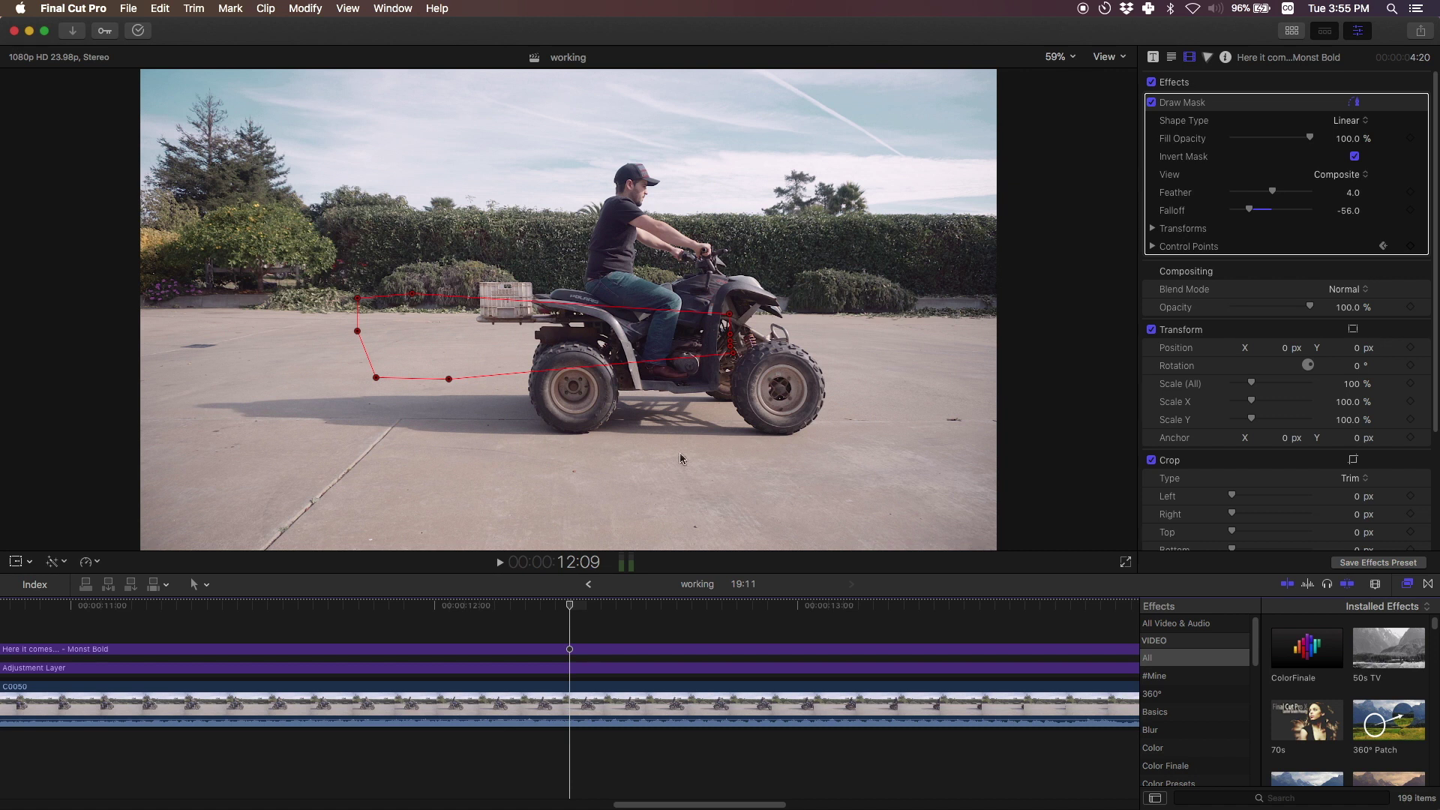
drag(738, 805, 865, 804)
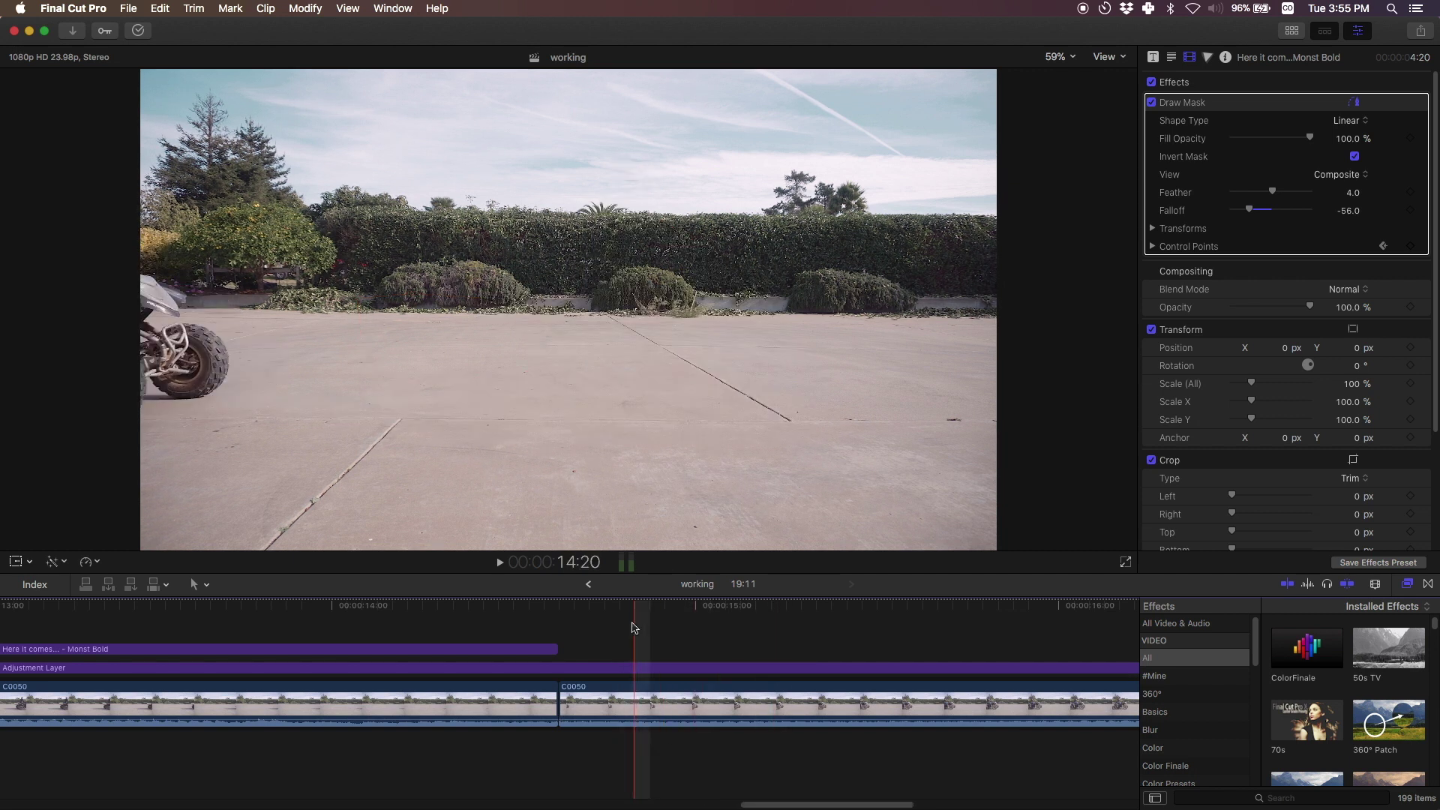
click(590, 702)
Step: Add a basic Monst Bold title at the start of the second ATV clip with Control-T
key(l)
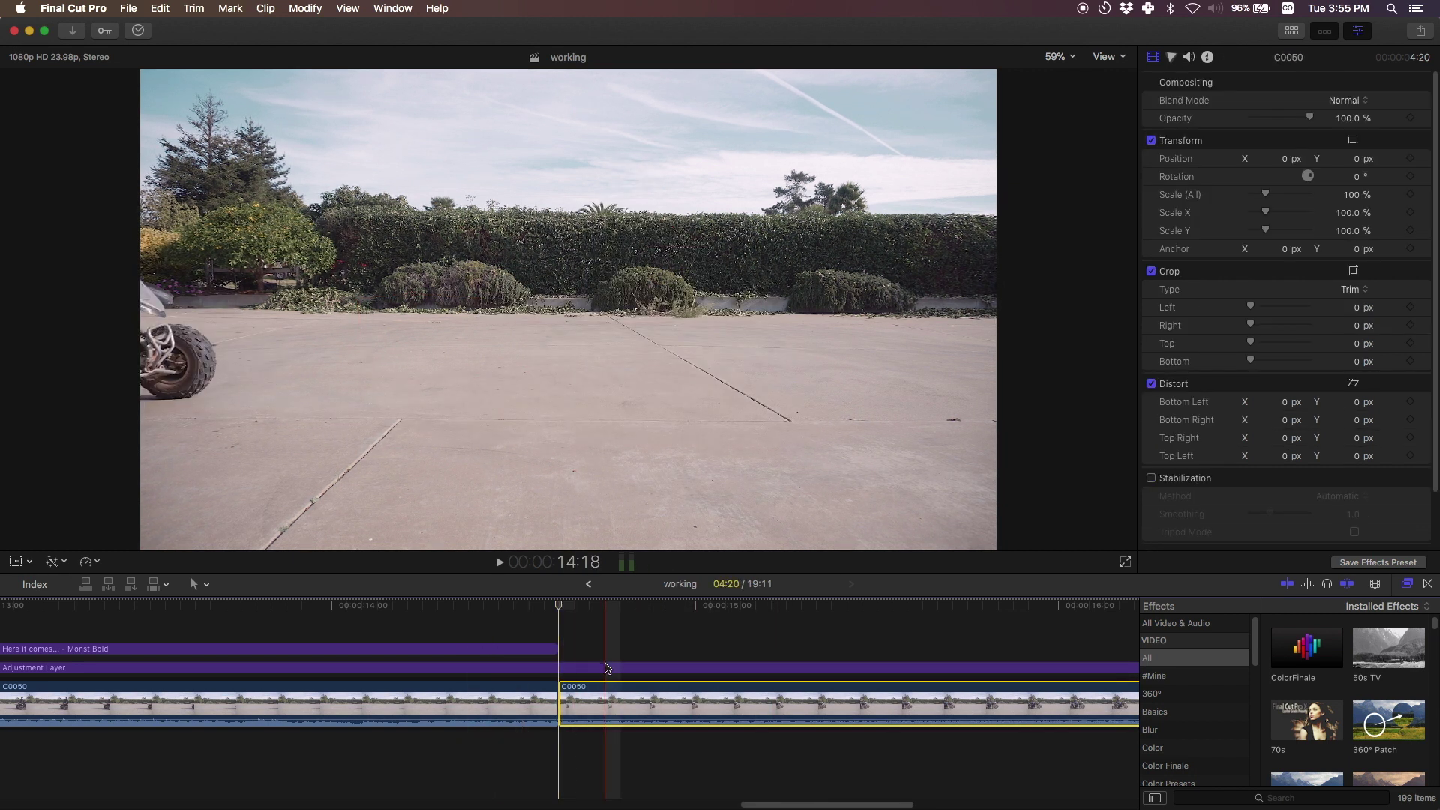
click(559, 606)
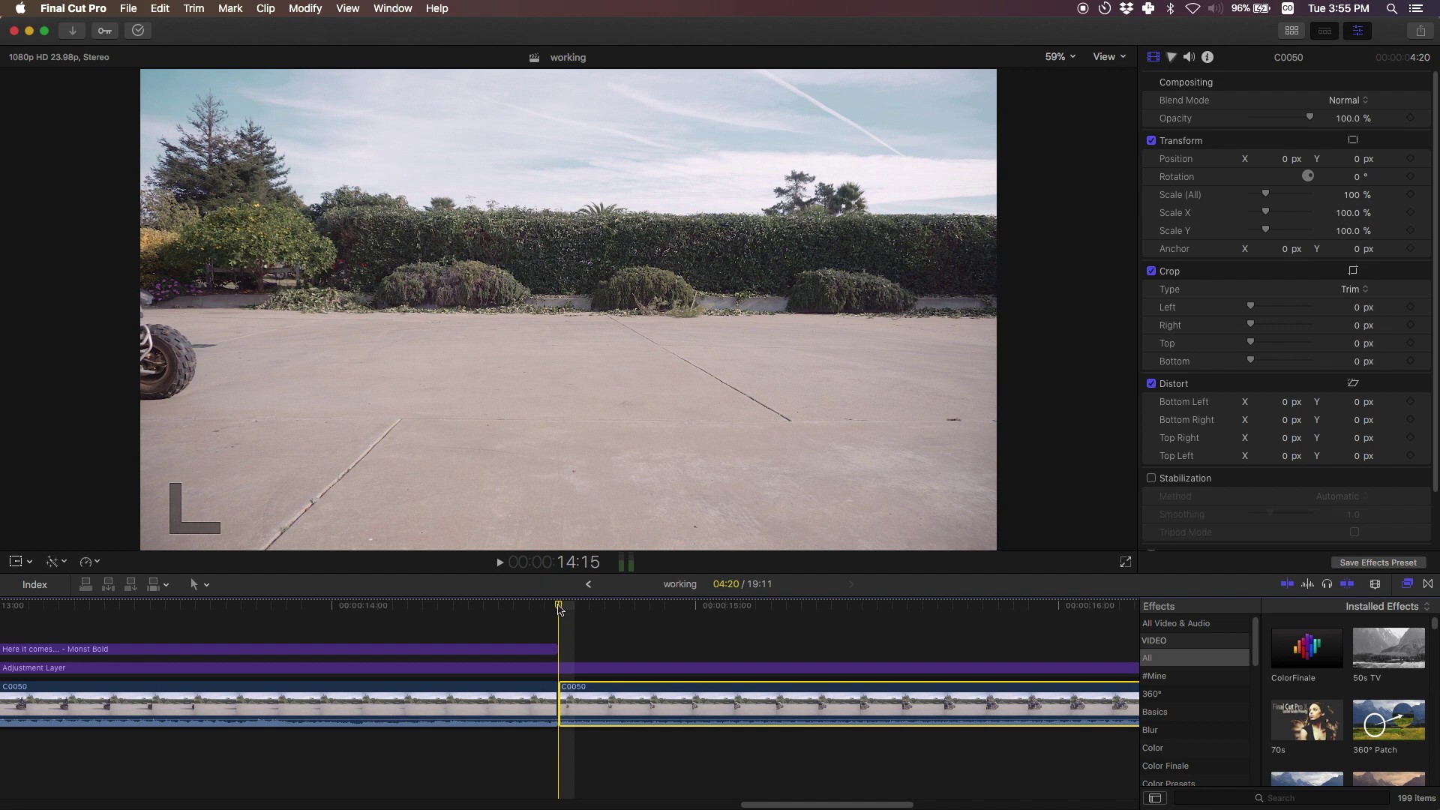
click(564, 615)
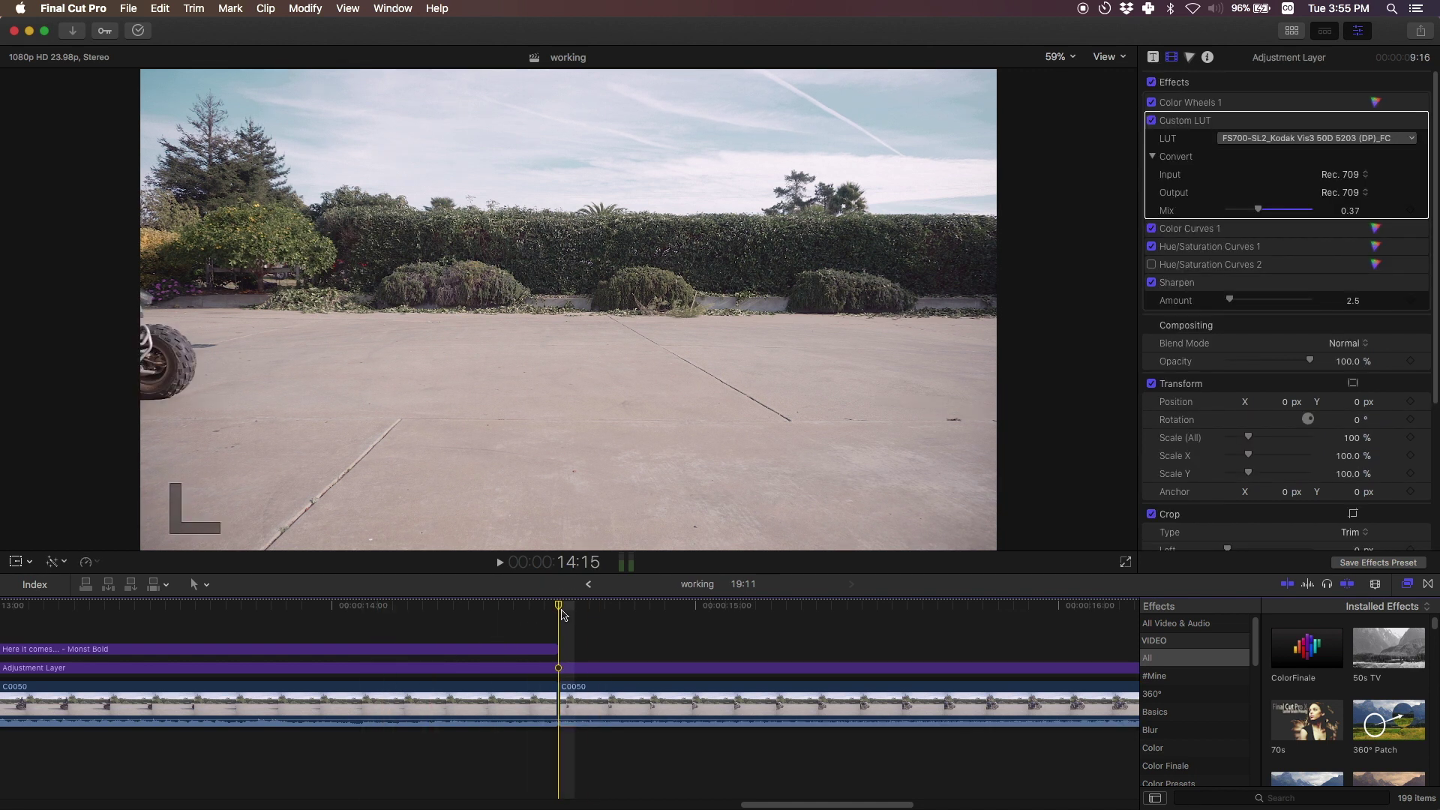
key(ctrl+t)
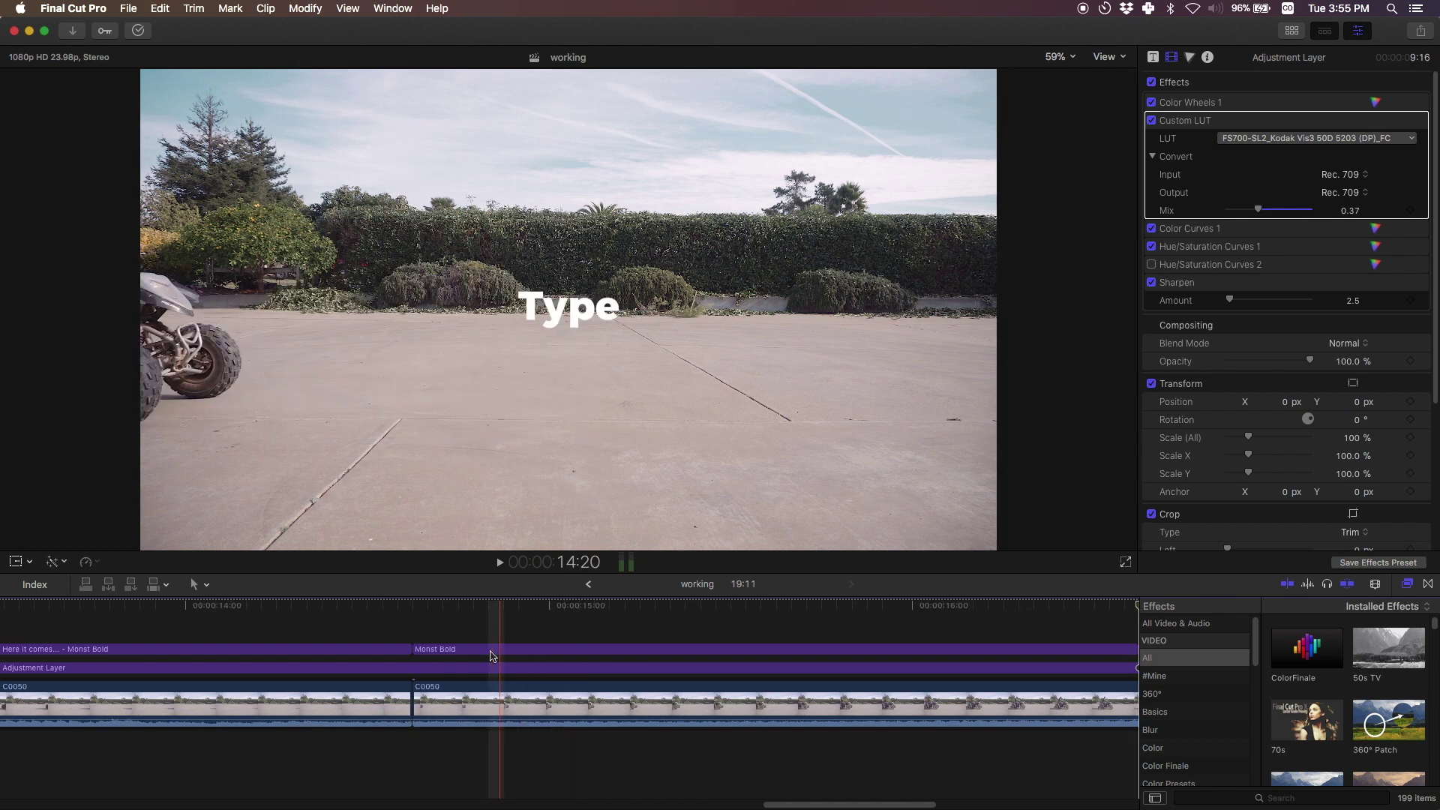
click(491, 655)
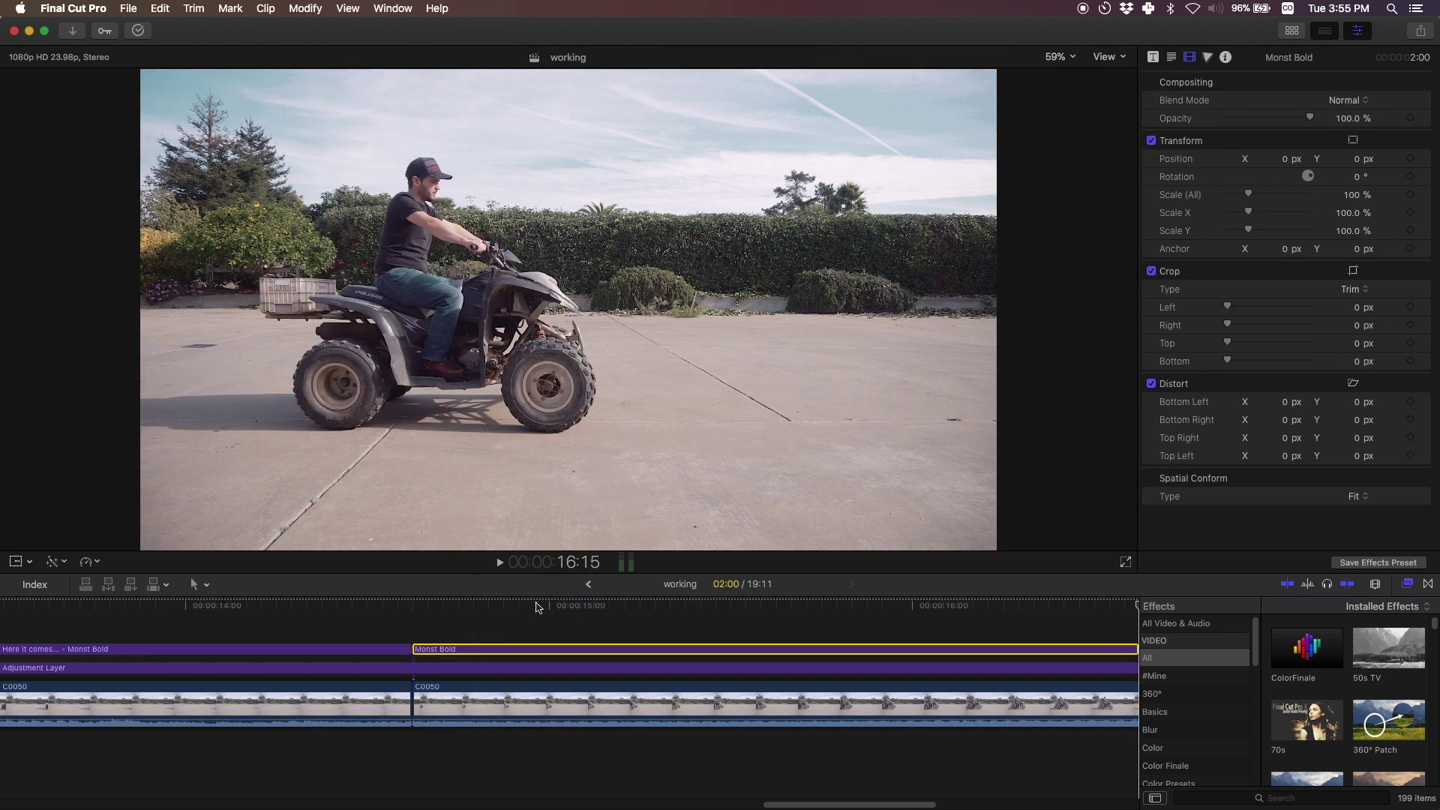
Step: Scrub to where the ATV is in frame and drag the Type text lower, to about Y -155 px
click(510, 622)
drag(510, 609, 1052, 688)
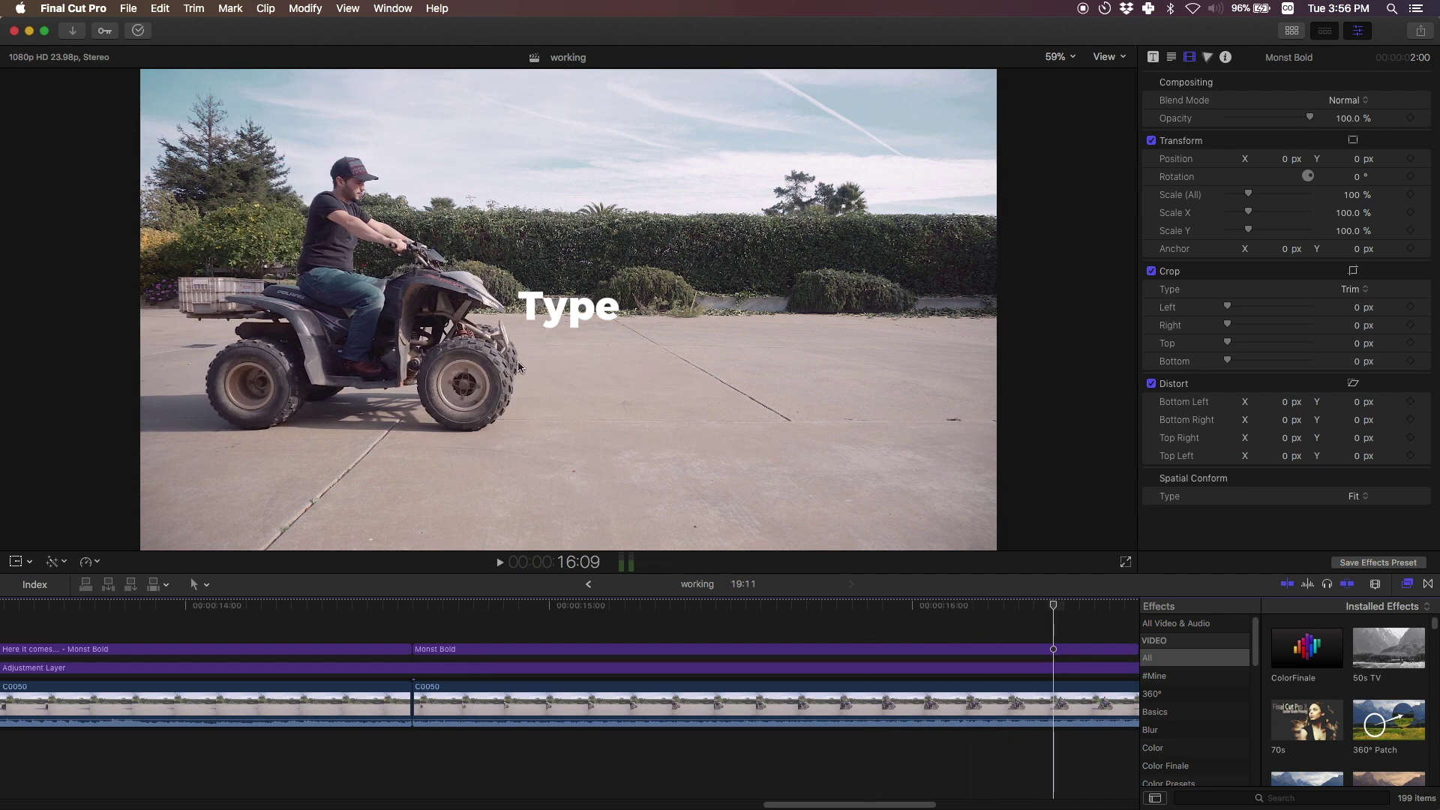
drag(550, 306, 564, 371)
double_click(564, 370)
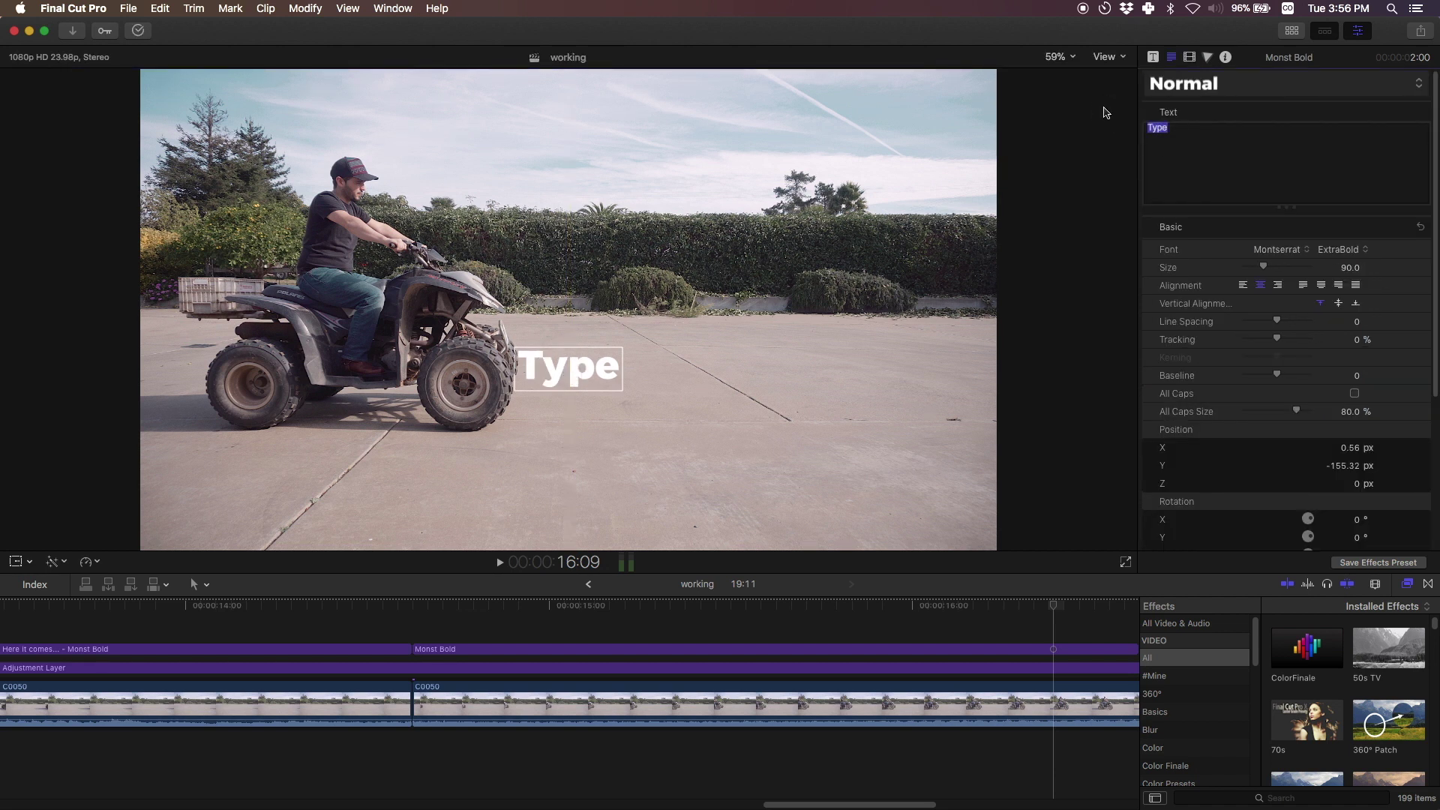
Step: Change the title text to 'HEY THERE' and nudge it to about X 1.59, Y -146.91 px
text(Hey)
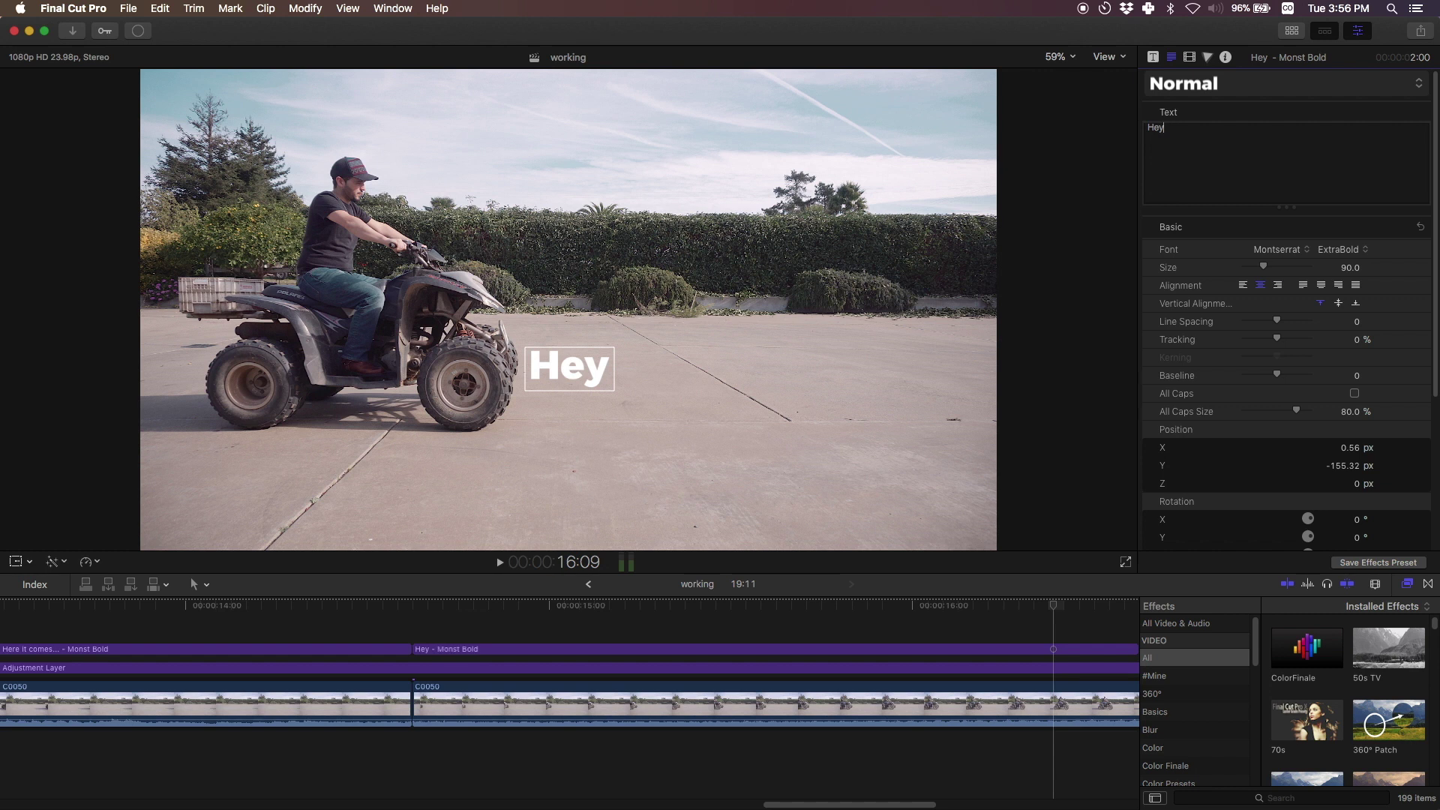
key(BackSpace)
key(BackSpace)
key(BackSpace)
text(HEY)
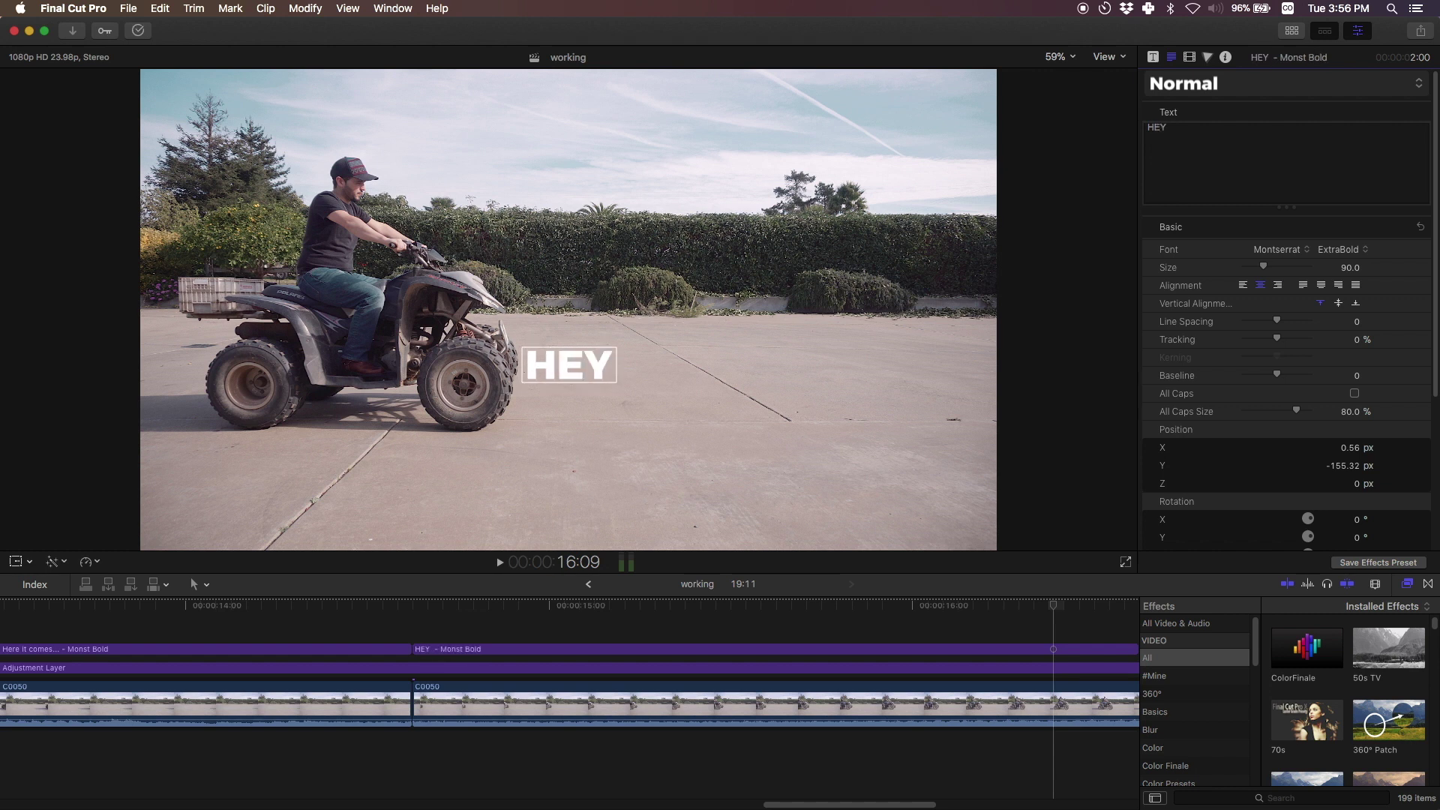
text( THERE)
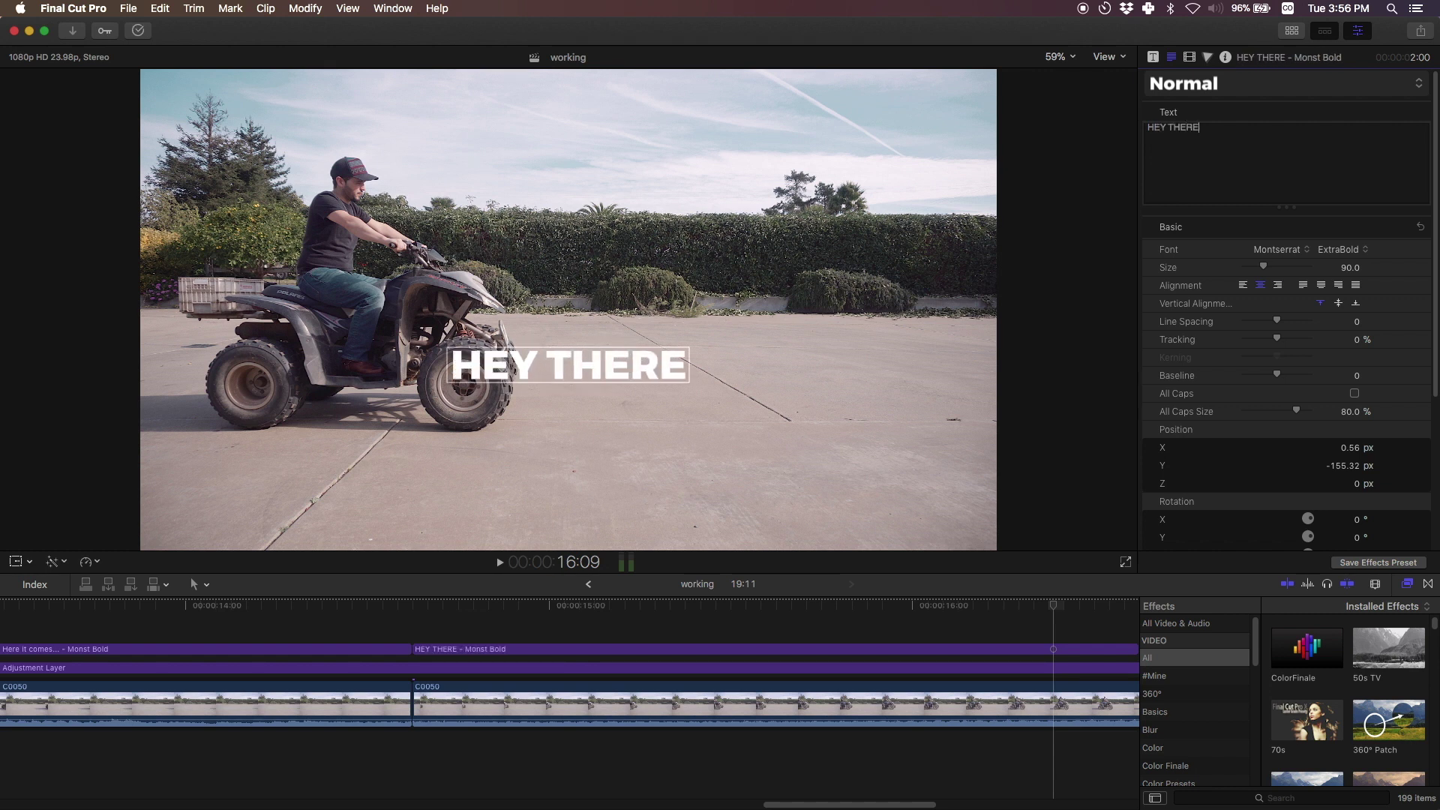
mouse_move(627, 366)
mouse_down()
mouse_move(674, 375)
mouse_move(621, 369)
mouse_up()
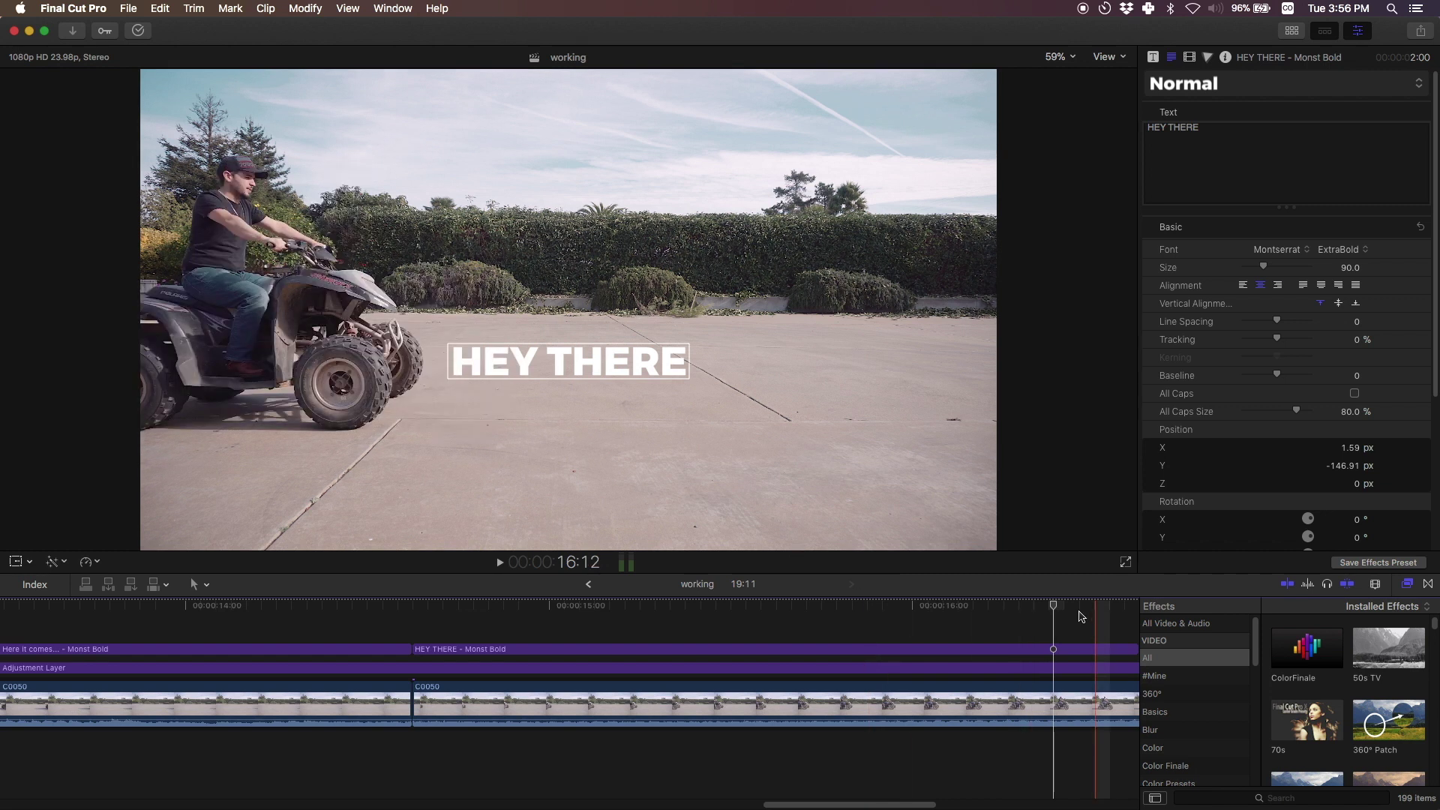
Step: Scrub back and step frame by frame to 16:02, where the ATV reaches the title
drag(1053, 607, 940, 622)
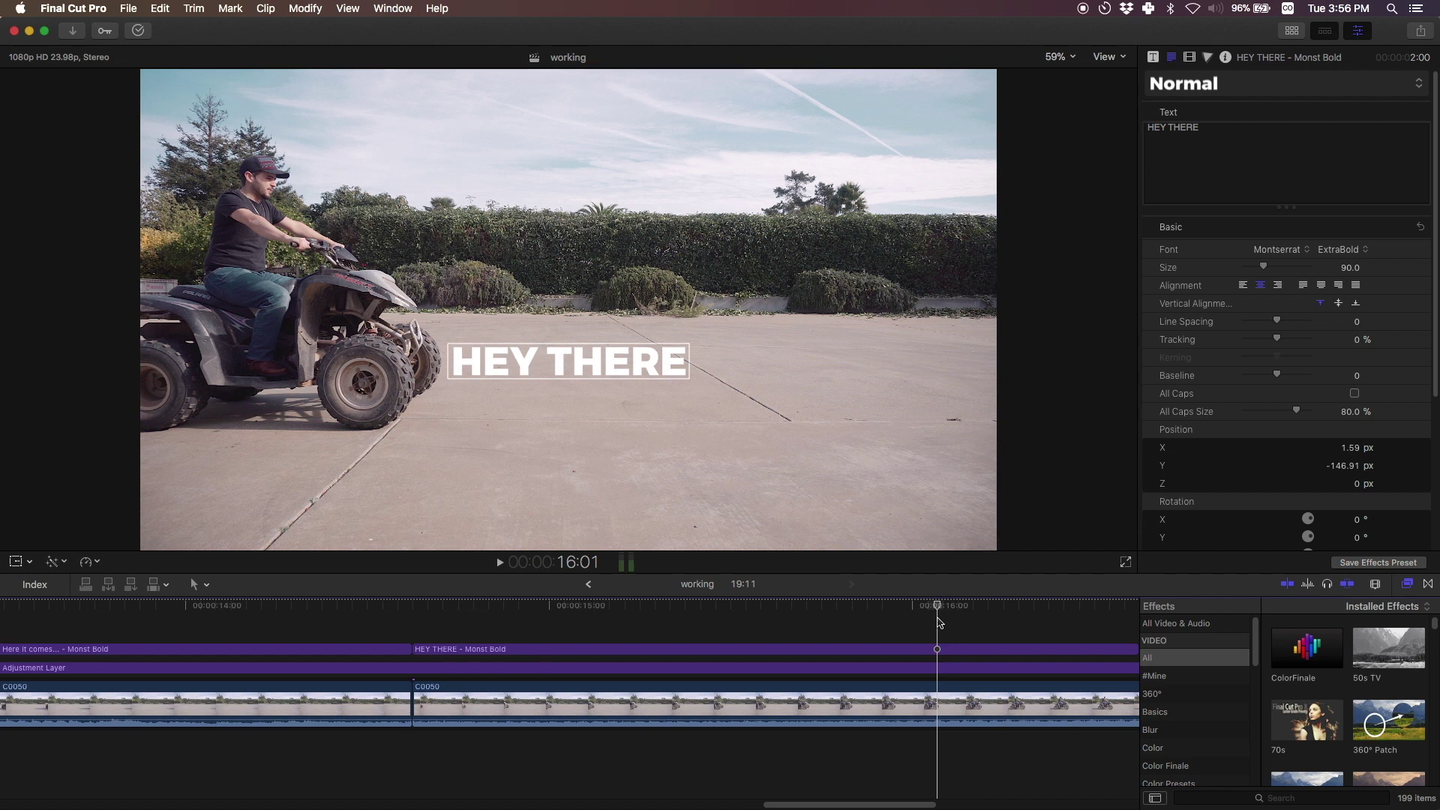
key(Right)
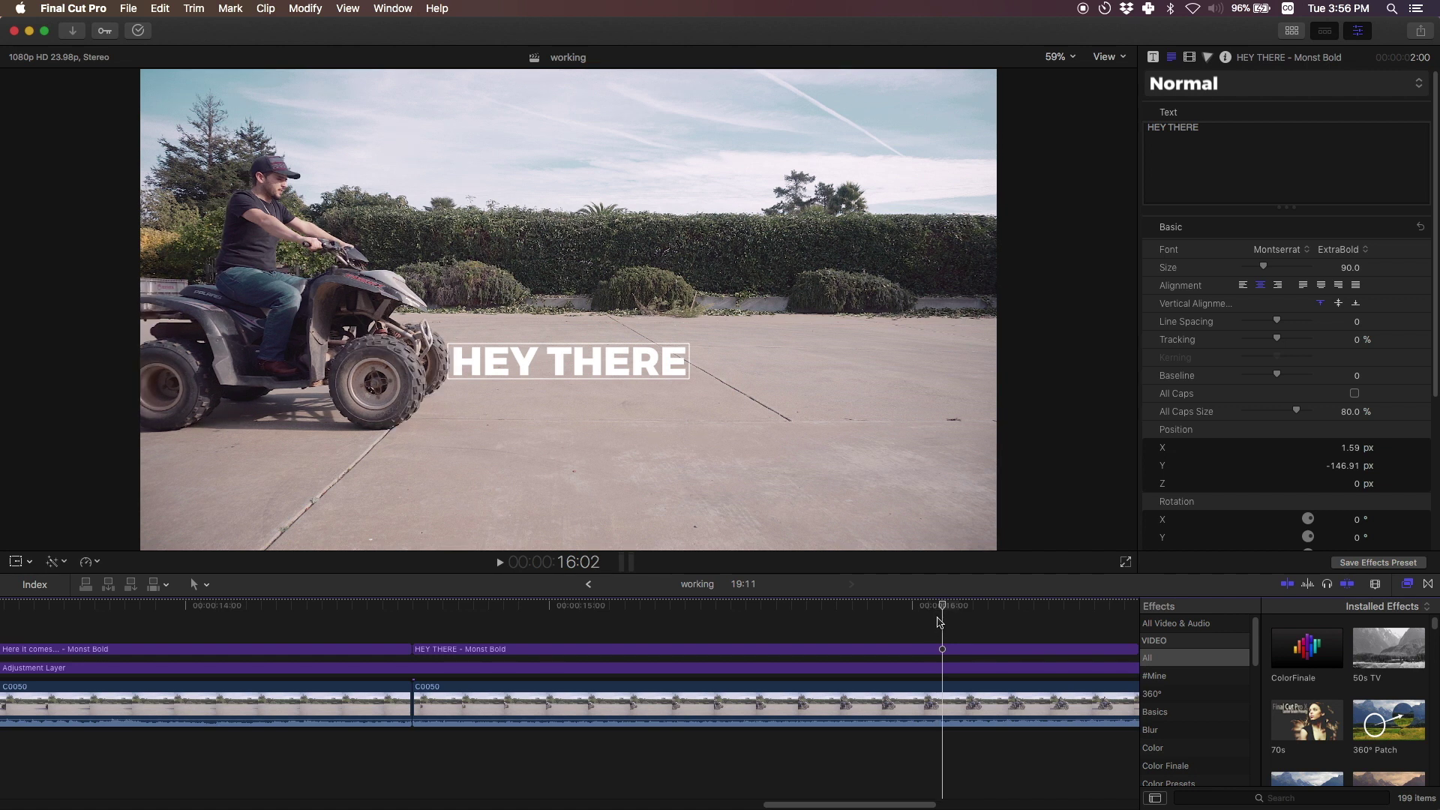
key(Right)
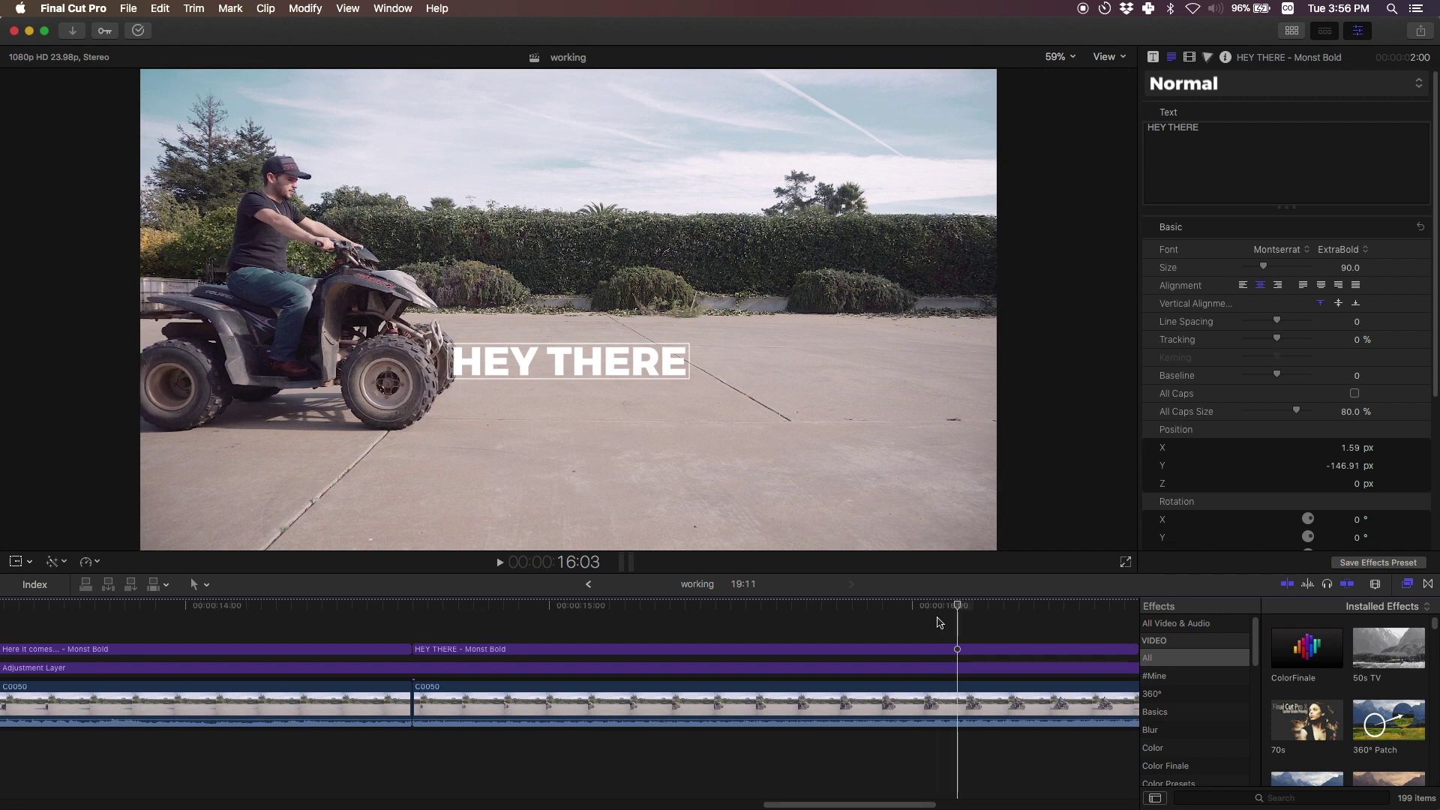
key(Left)
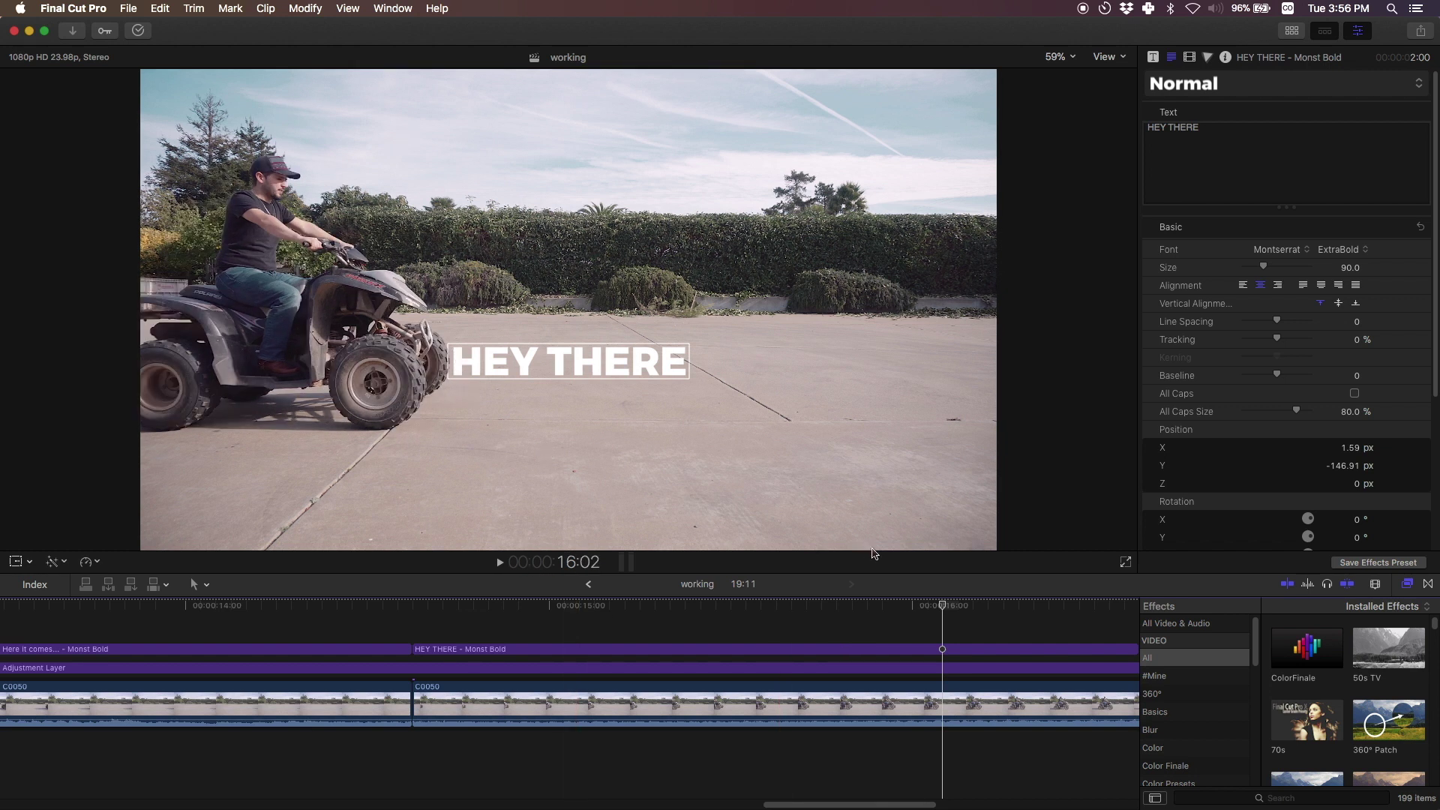
Step: Apply the Draw Mask effect to the HEY THERE title from the effects browser
click(940, 650)
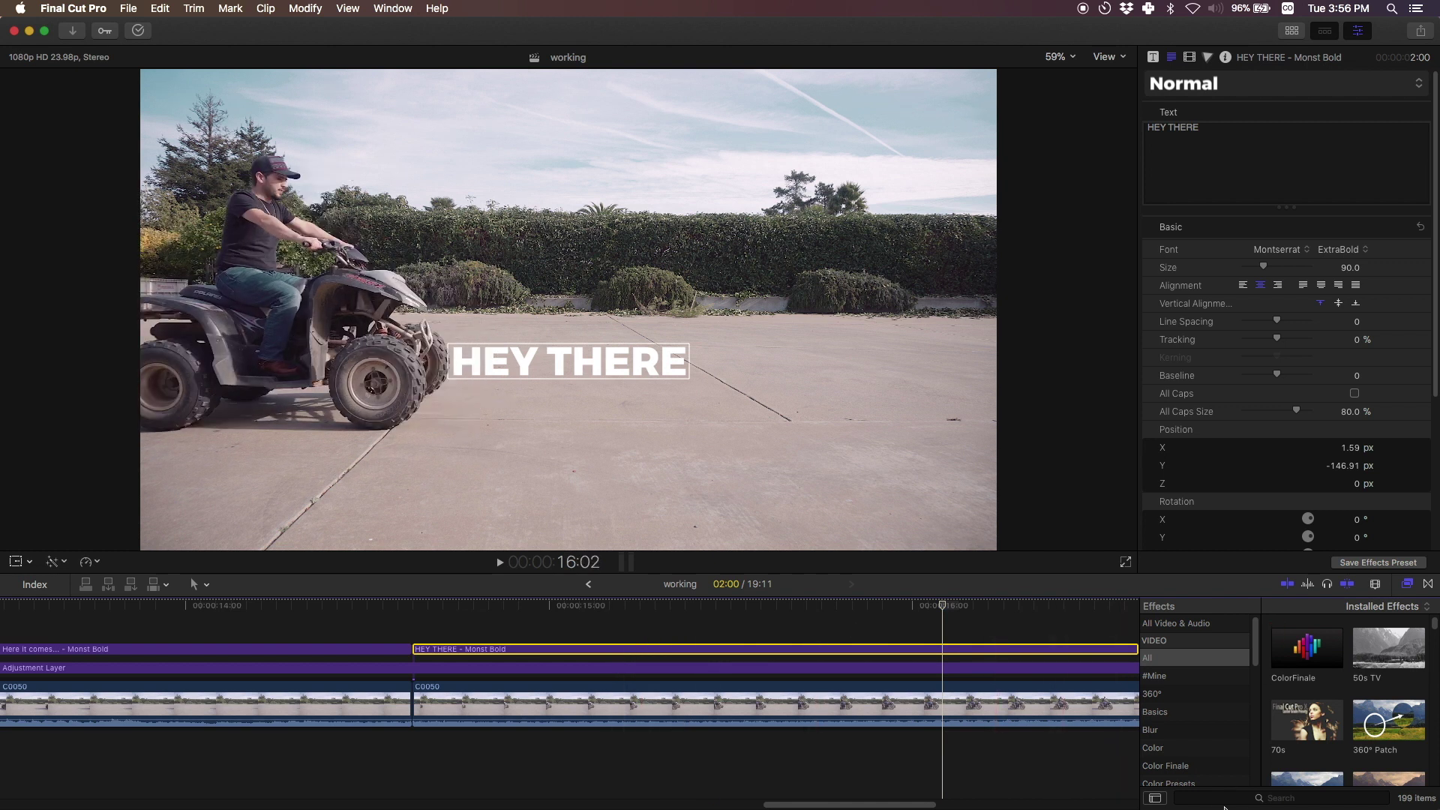
click(1243, 800)
text(MASK)
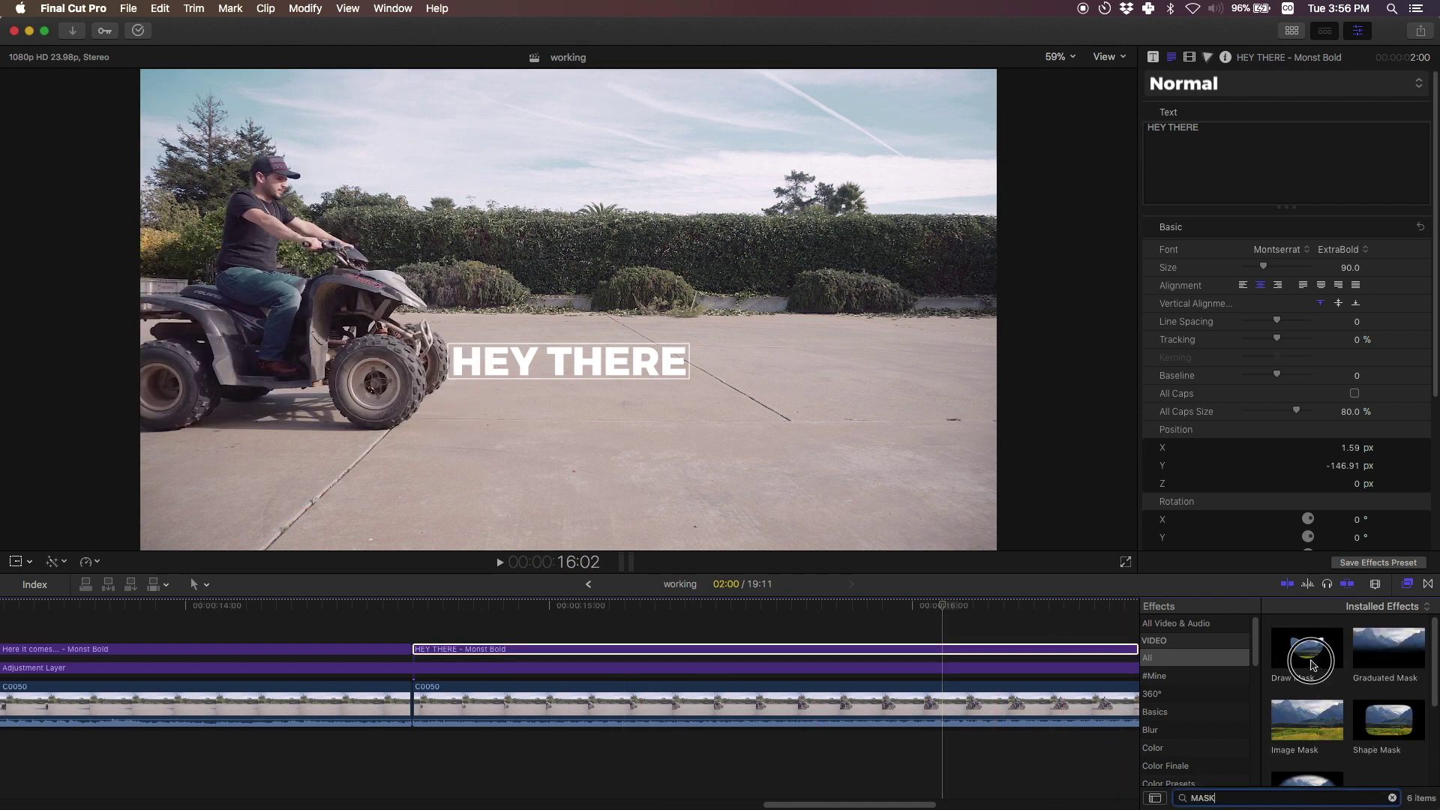
drag(1307, 647, 765, 652)
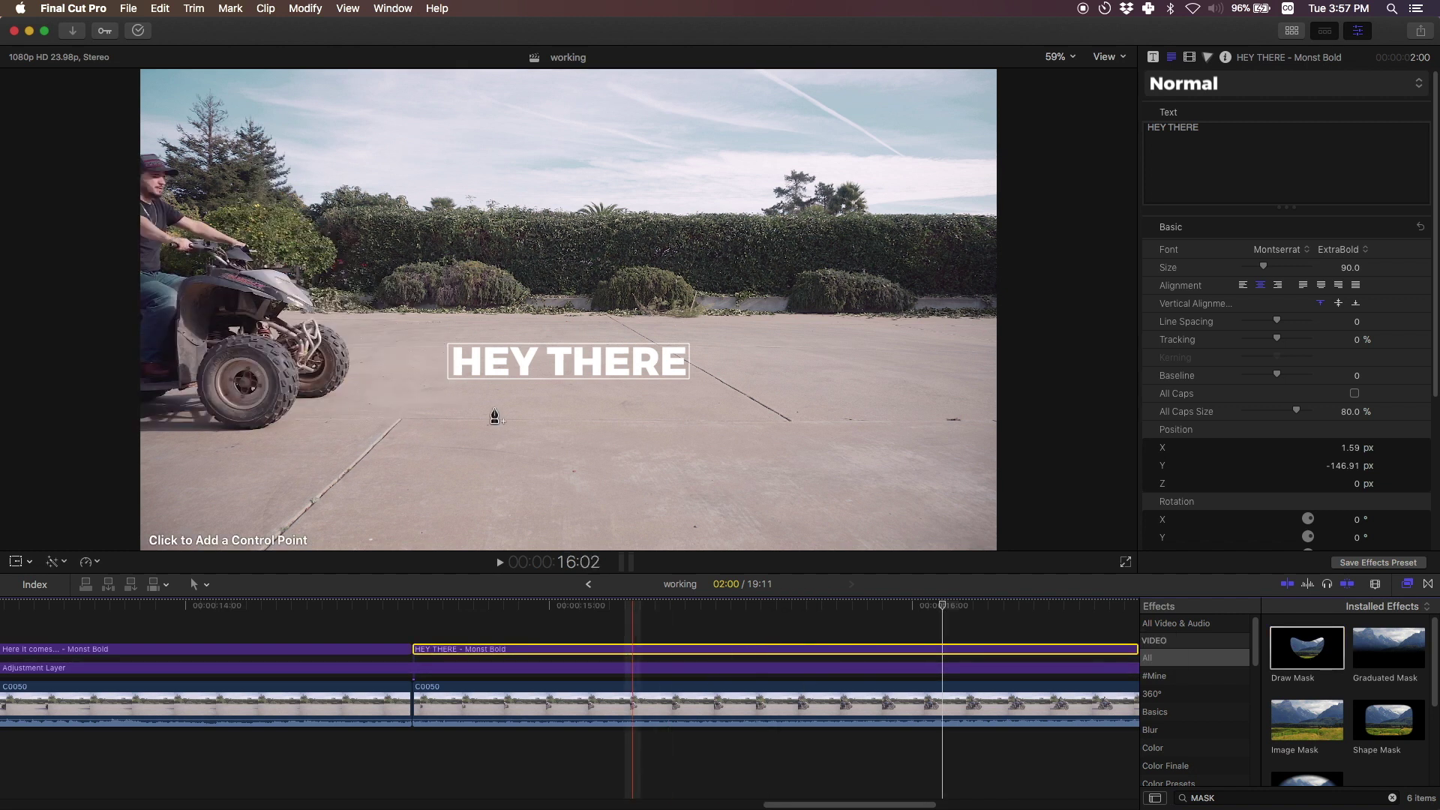
Step: Zoom the viewer to 200% and place two mask points along the front tire's edge
click(1058, 57)
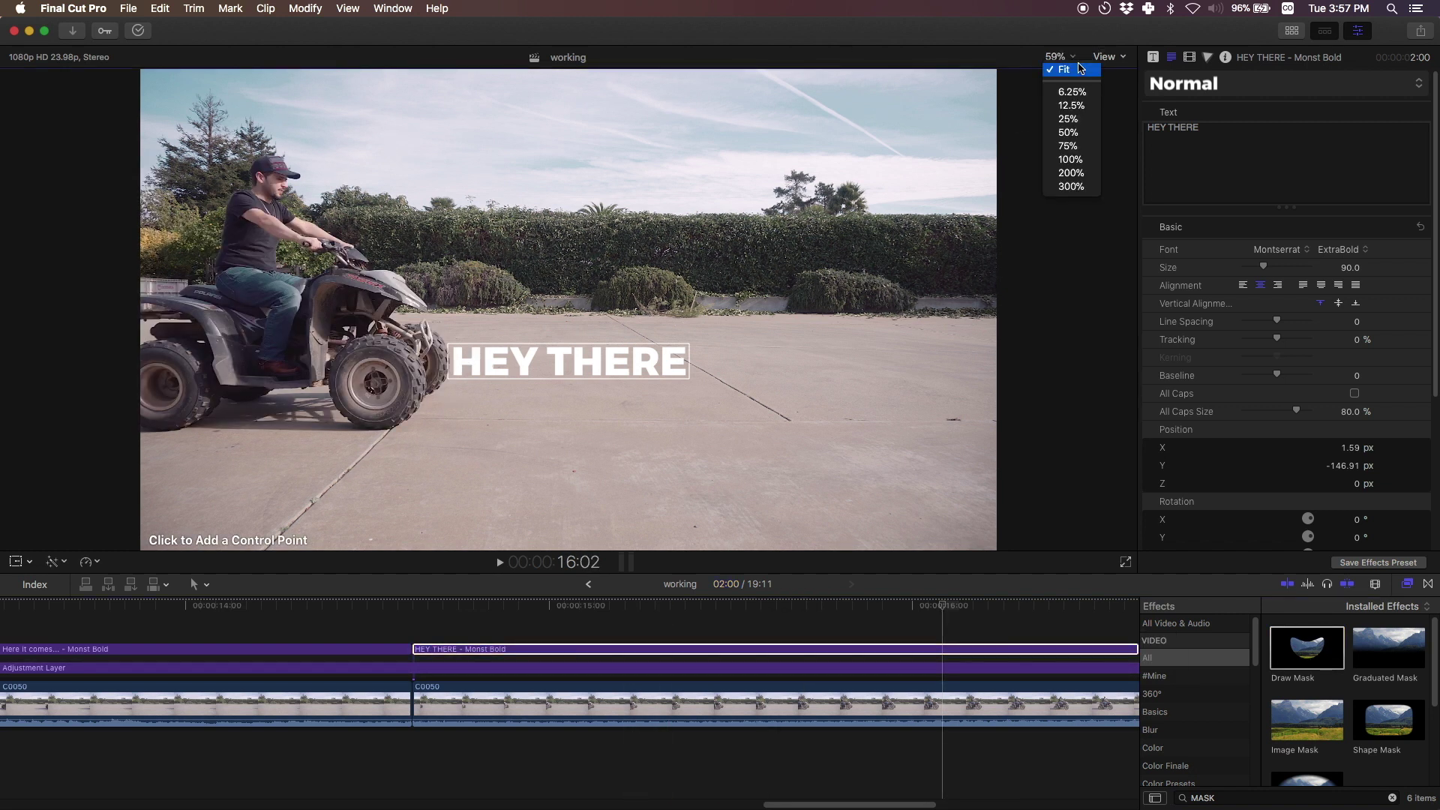
click(1071, 172)
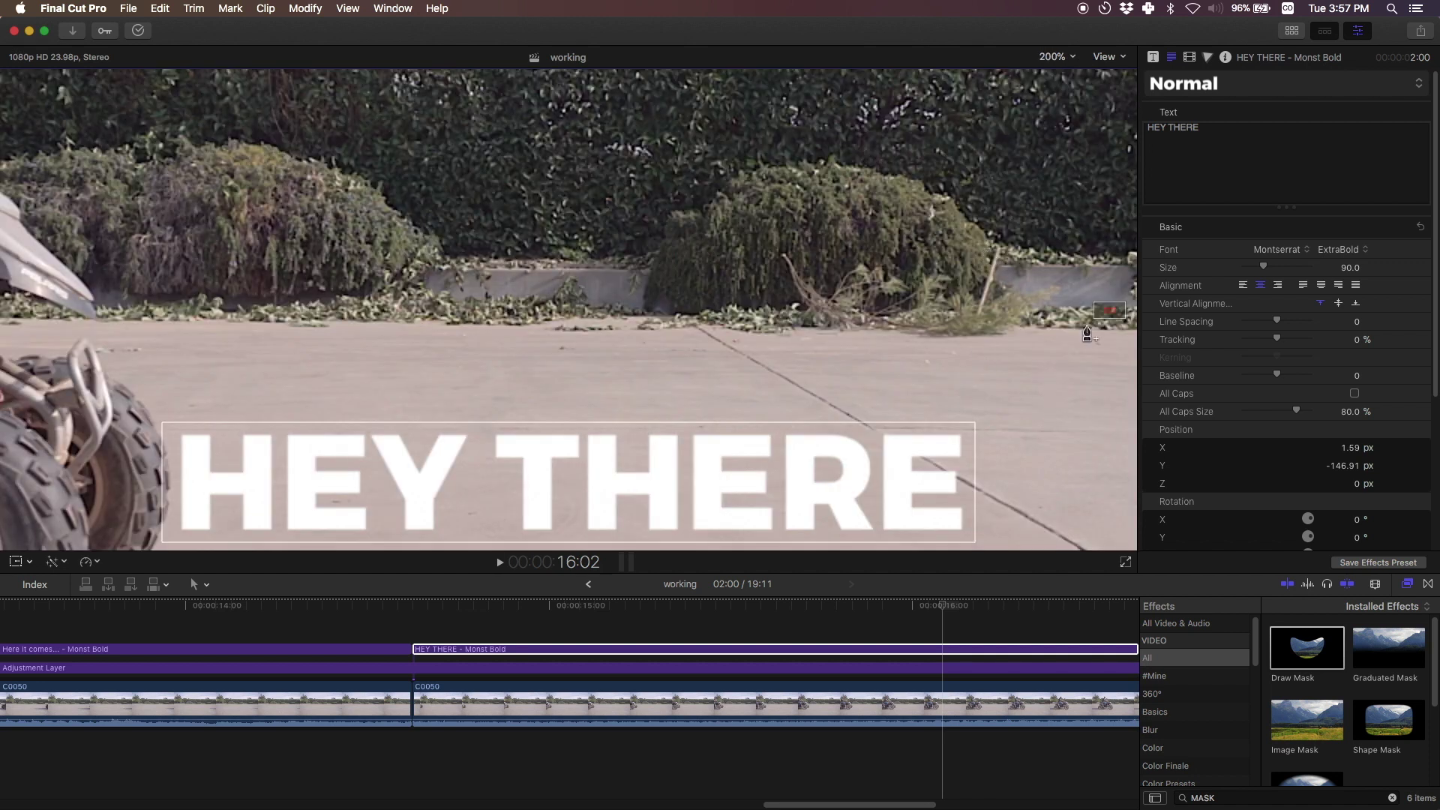
scroll(1101, 314, down, 10)
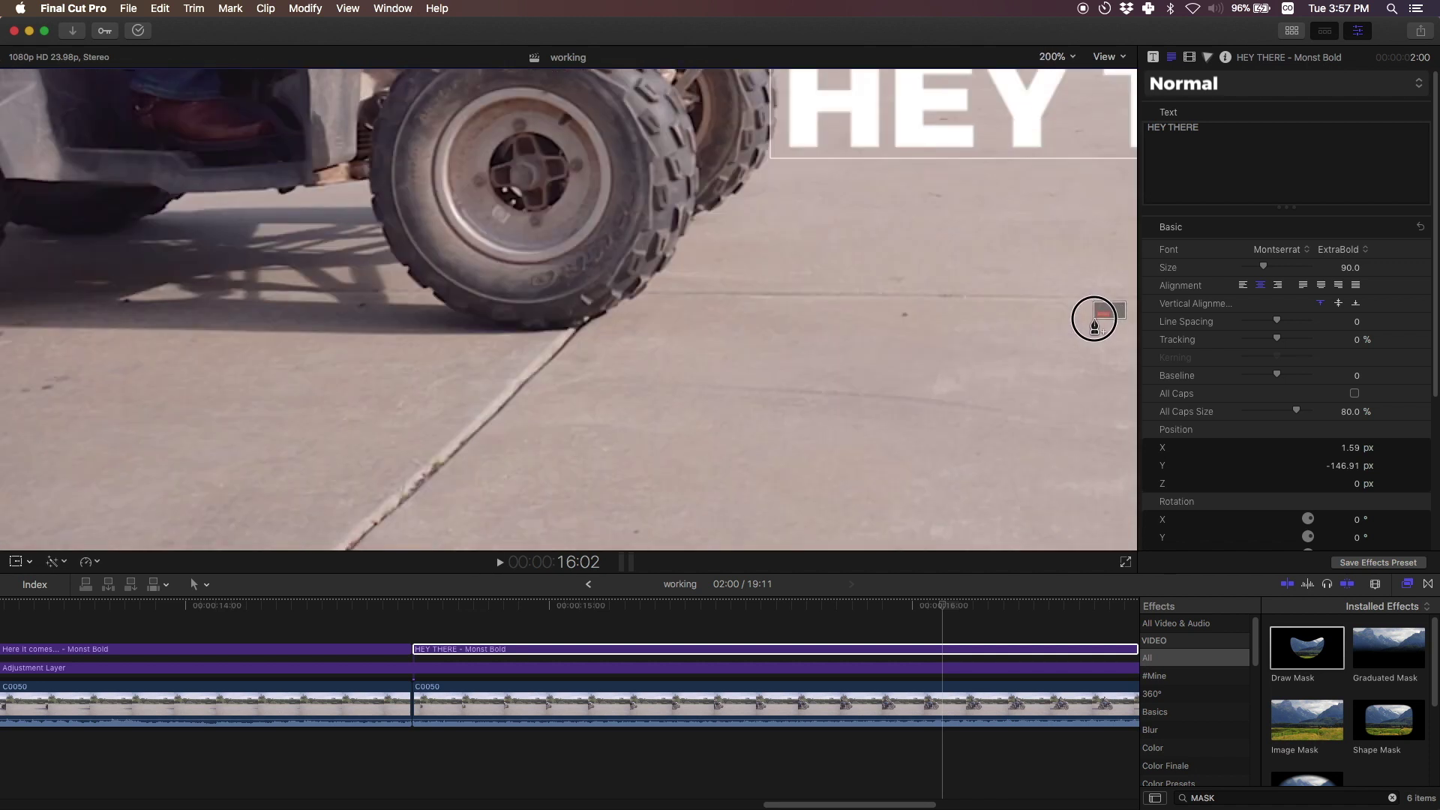
scroll(1099, 319, up, 3)
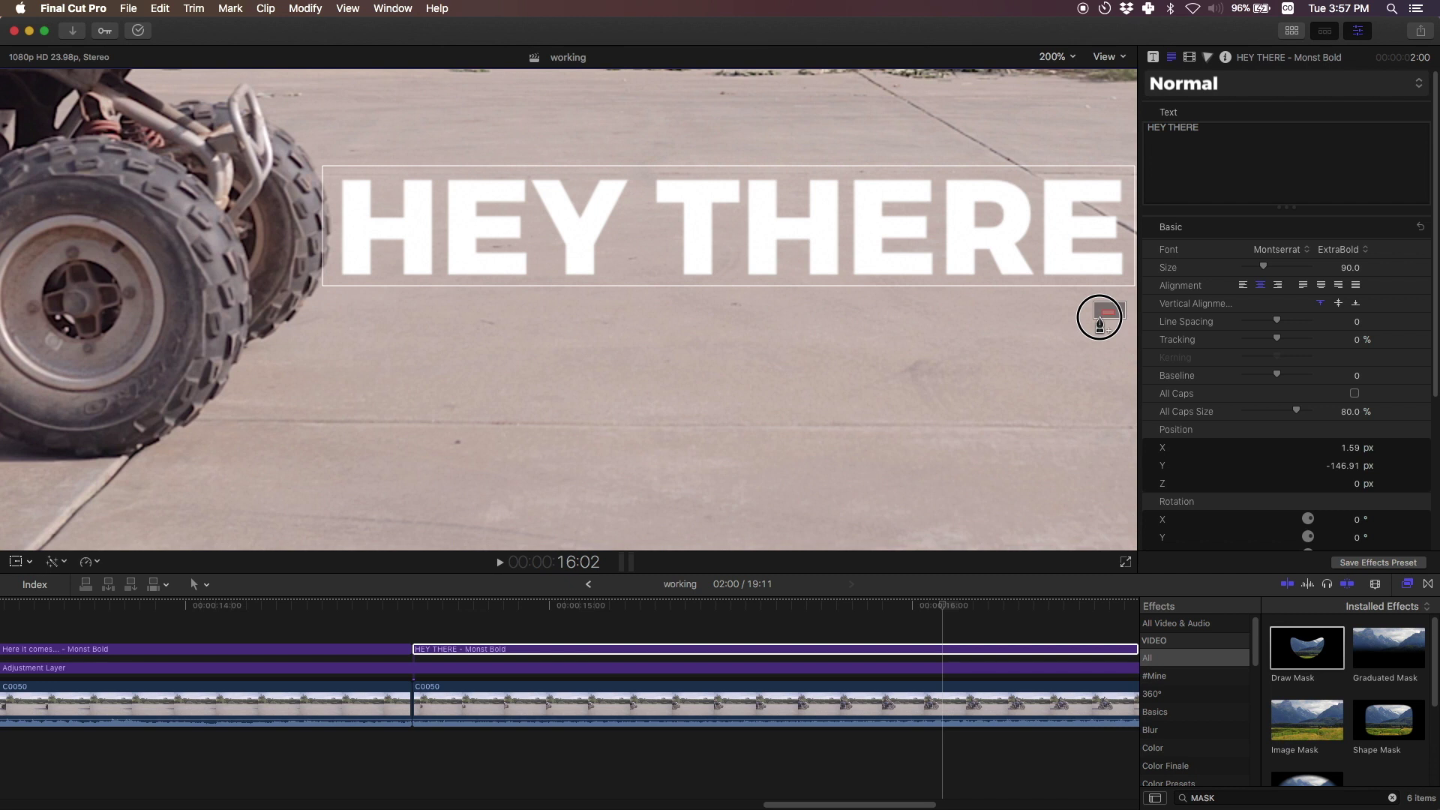
click(307, 144)
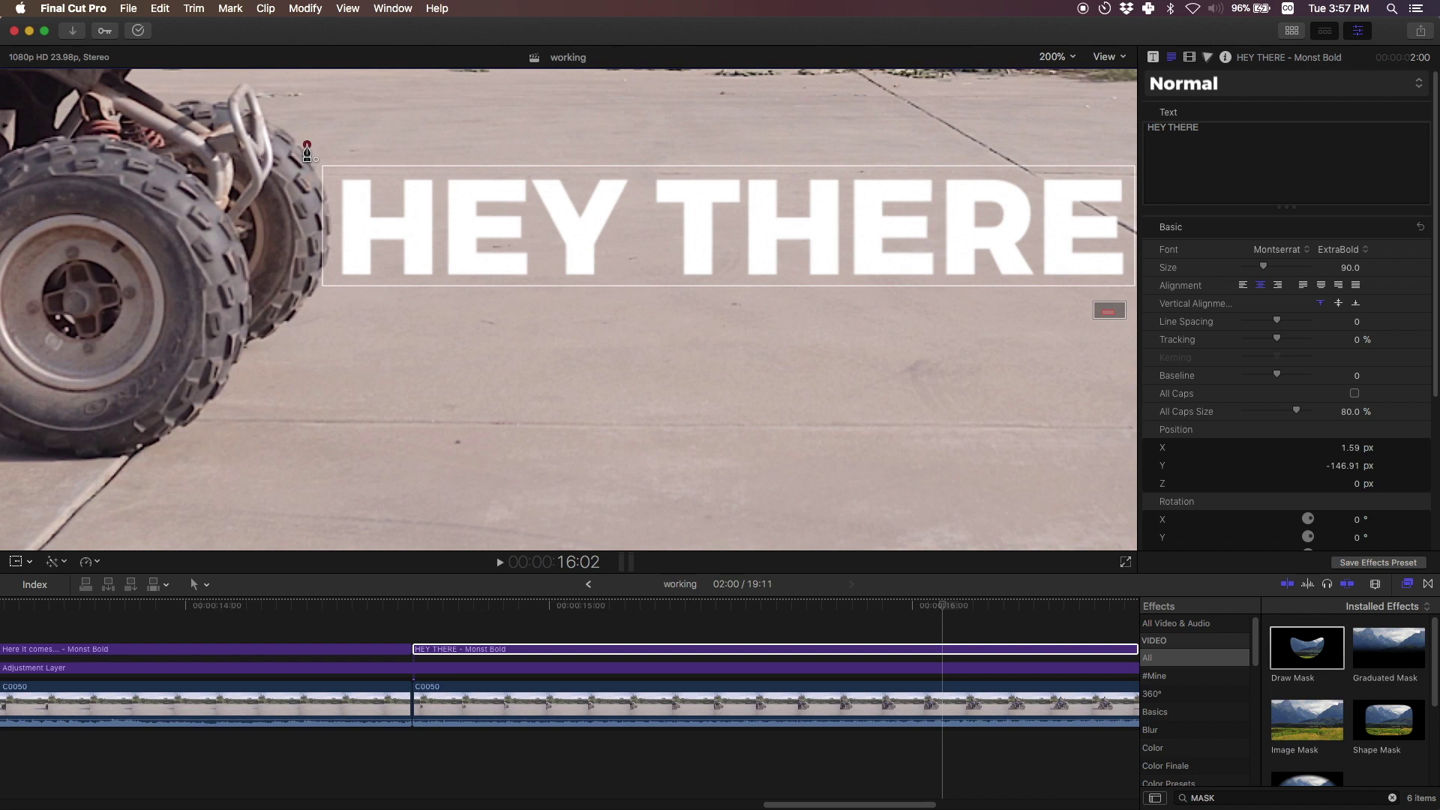
click(328, 185)
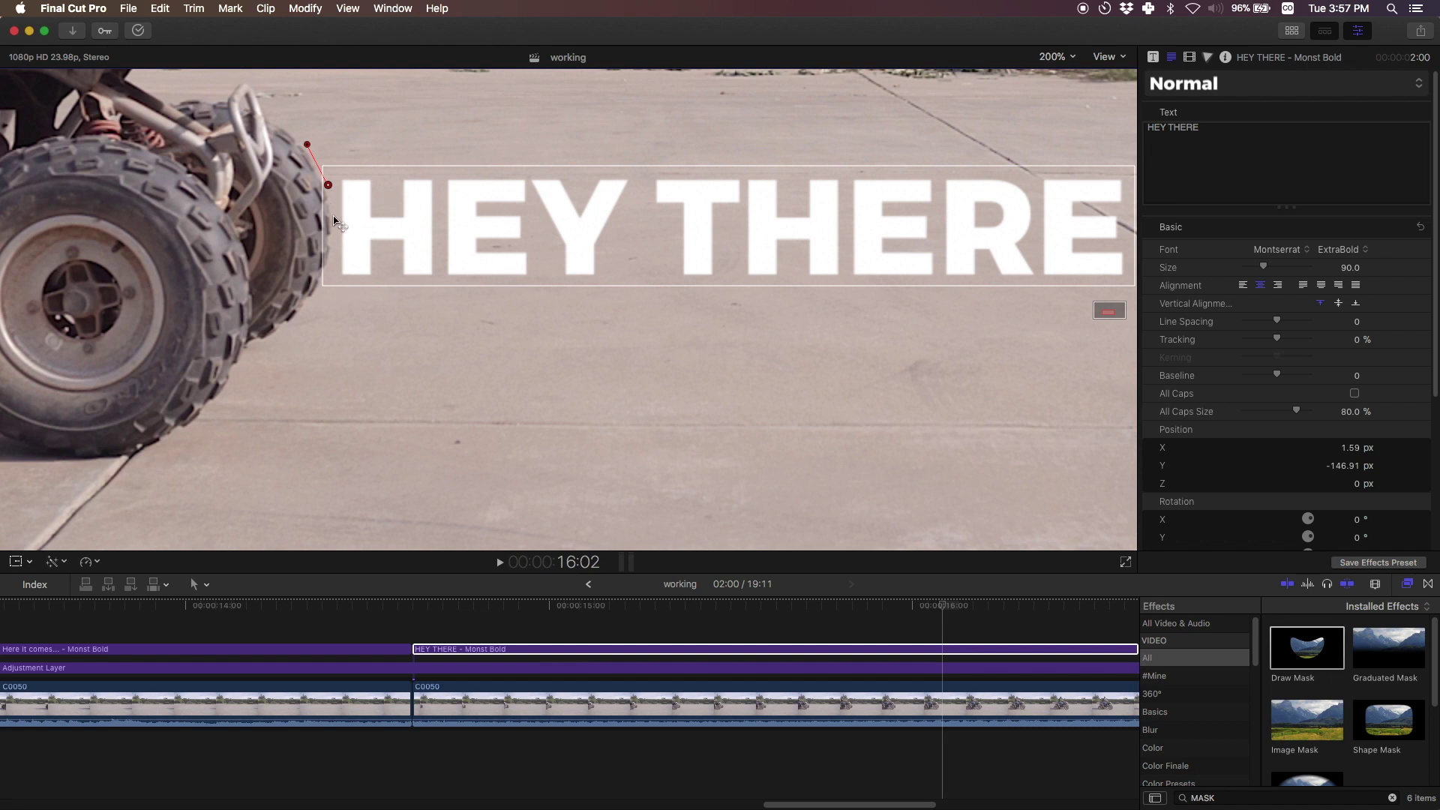
click(205, 586)
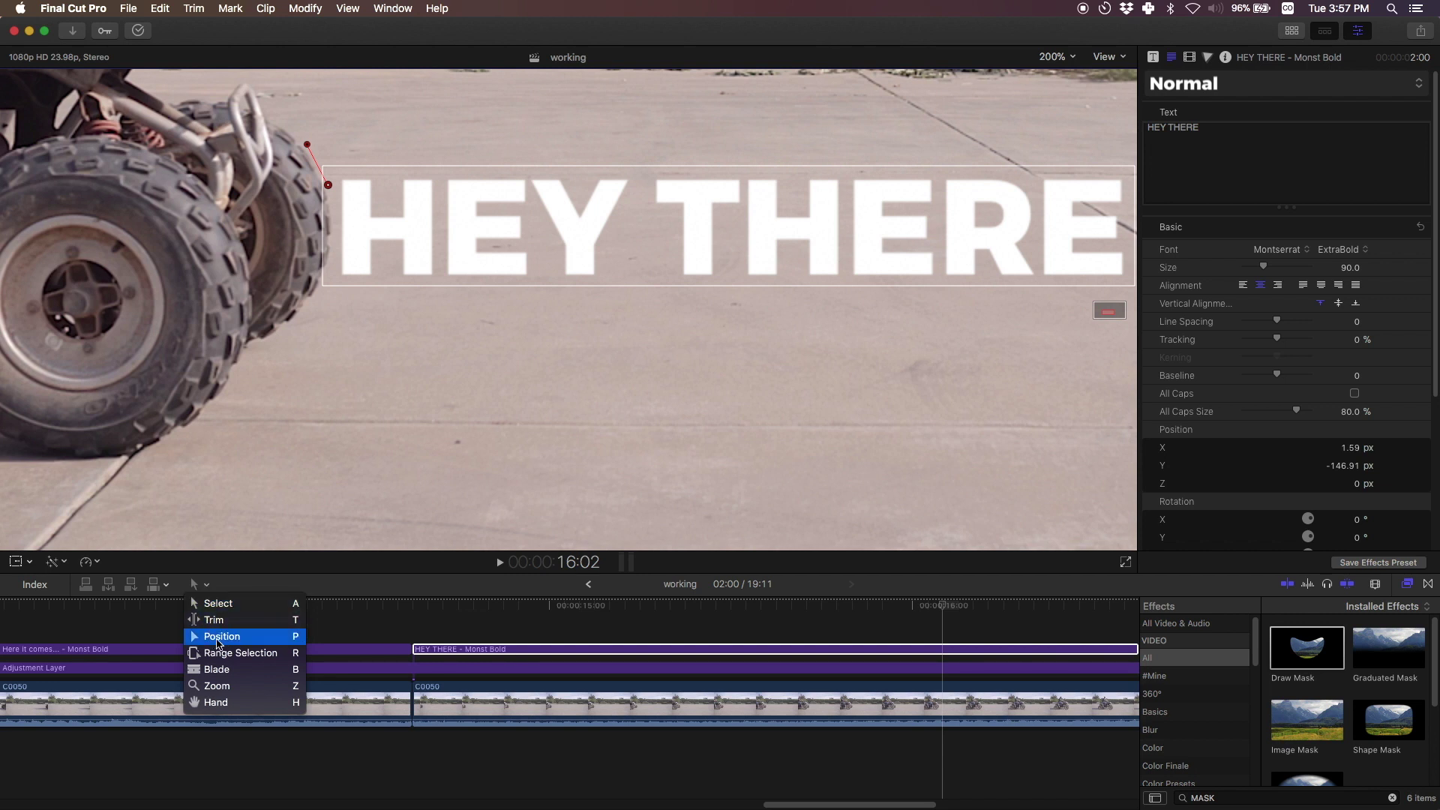
Step: Add mask points down the tire edge to its bottom, plus one on the ground below the title
click(222, 636)
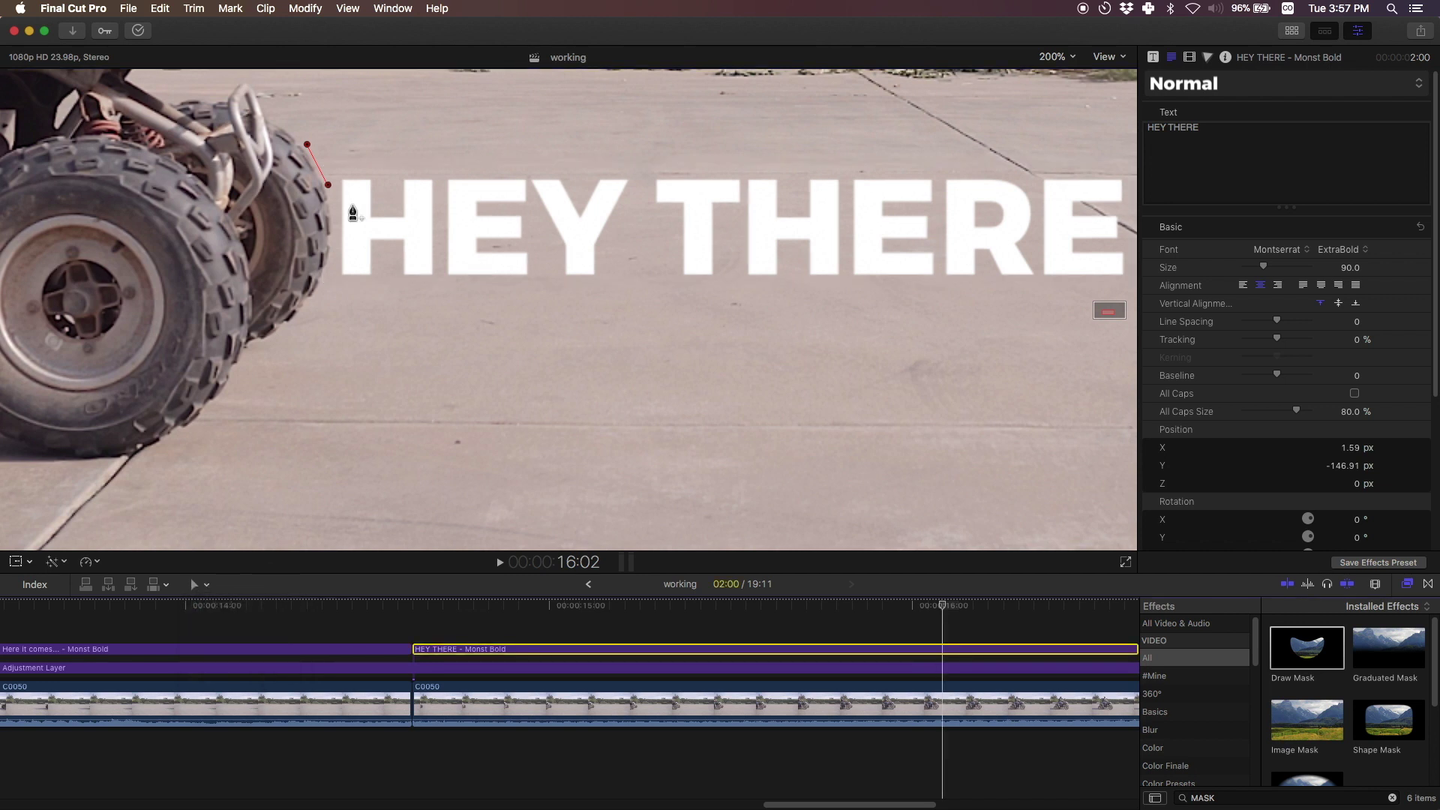
click(336, 216)
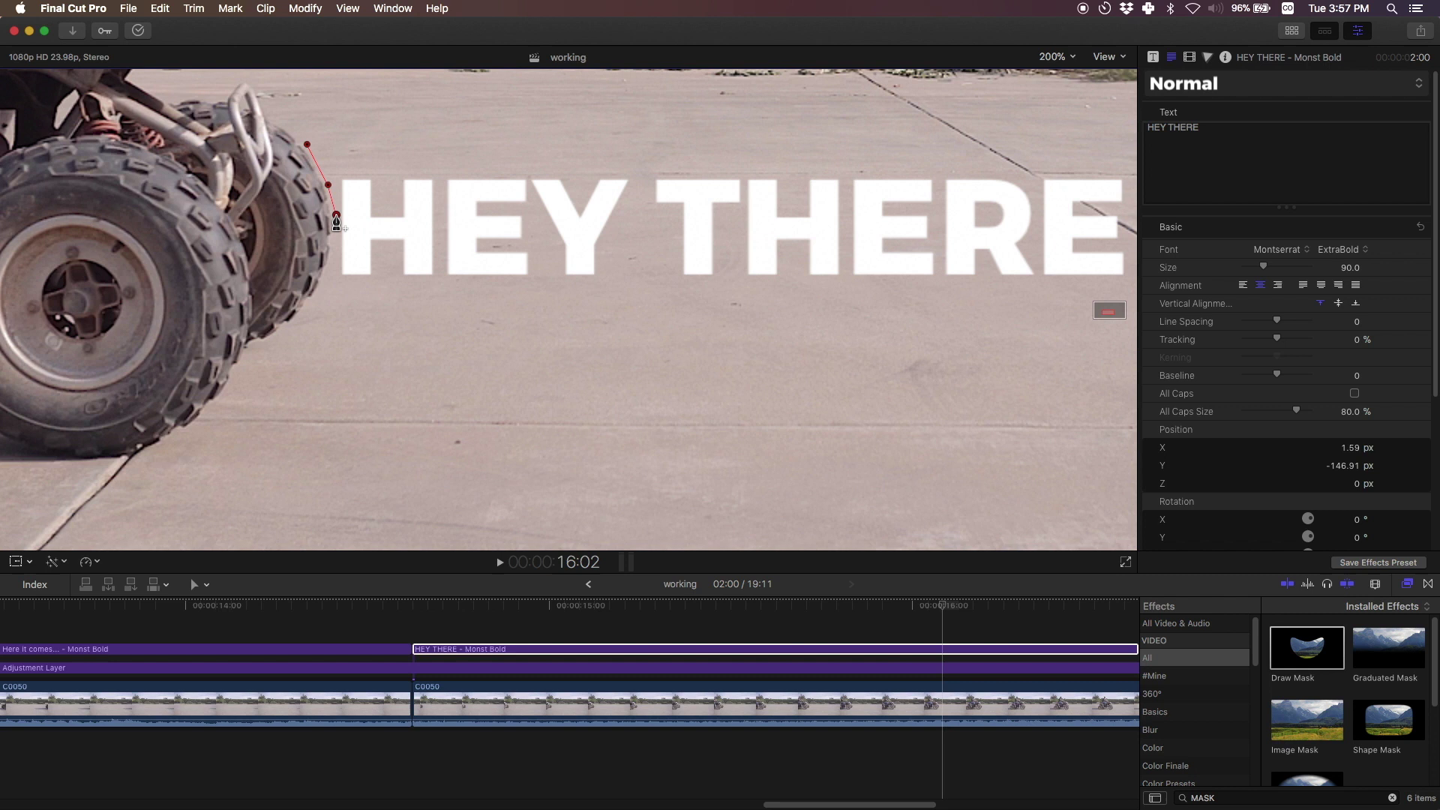
click(325, 280)
click(207, 587)
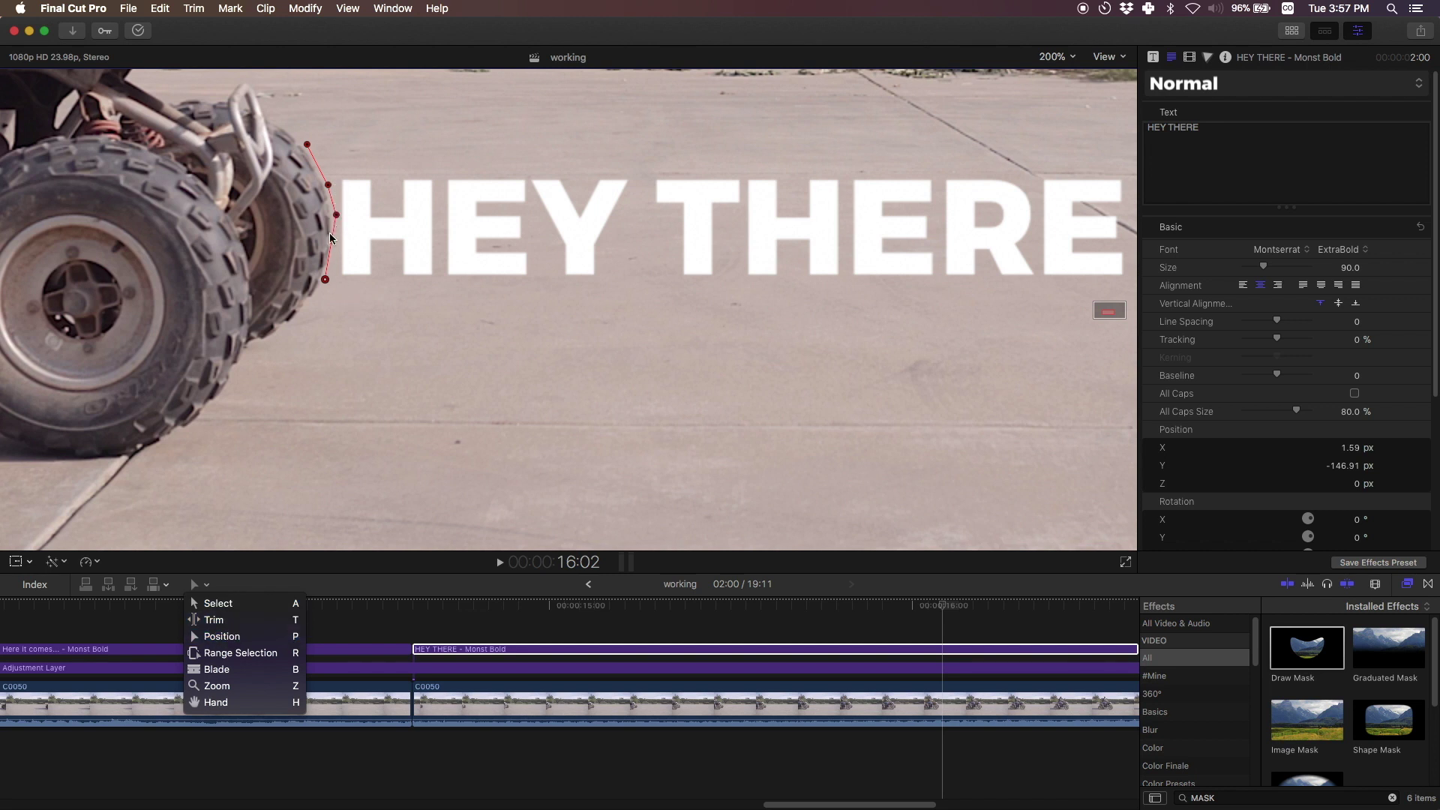
click(353, 309)
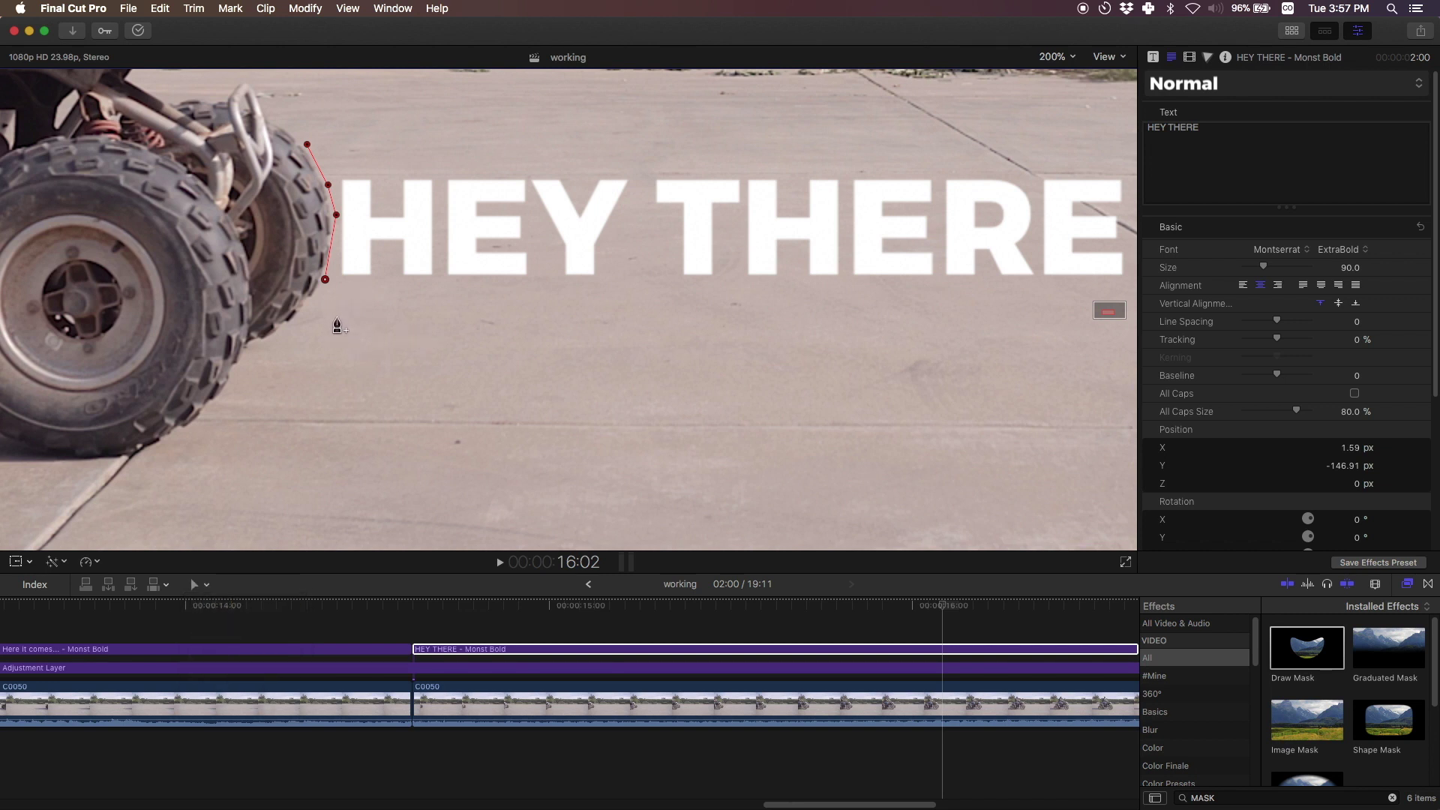
click(823, 367)
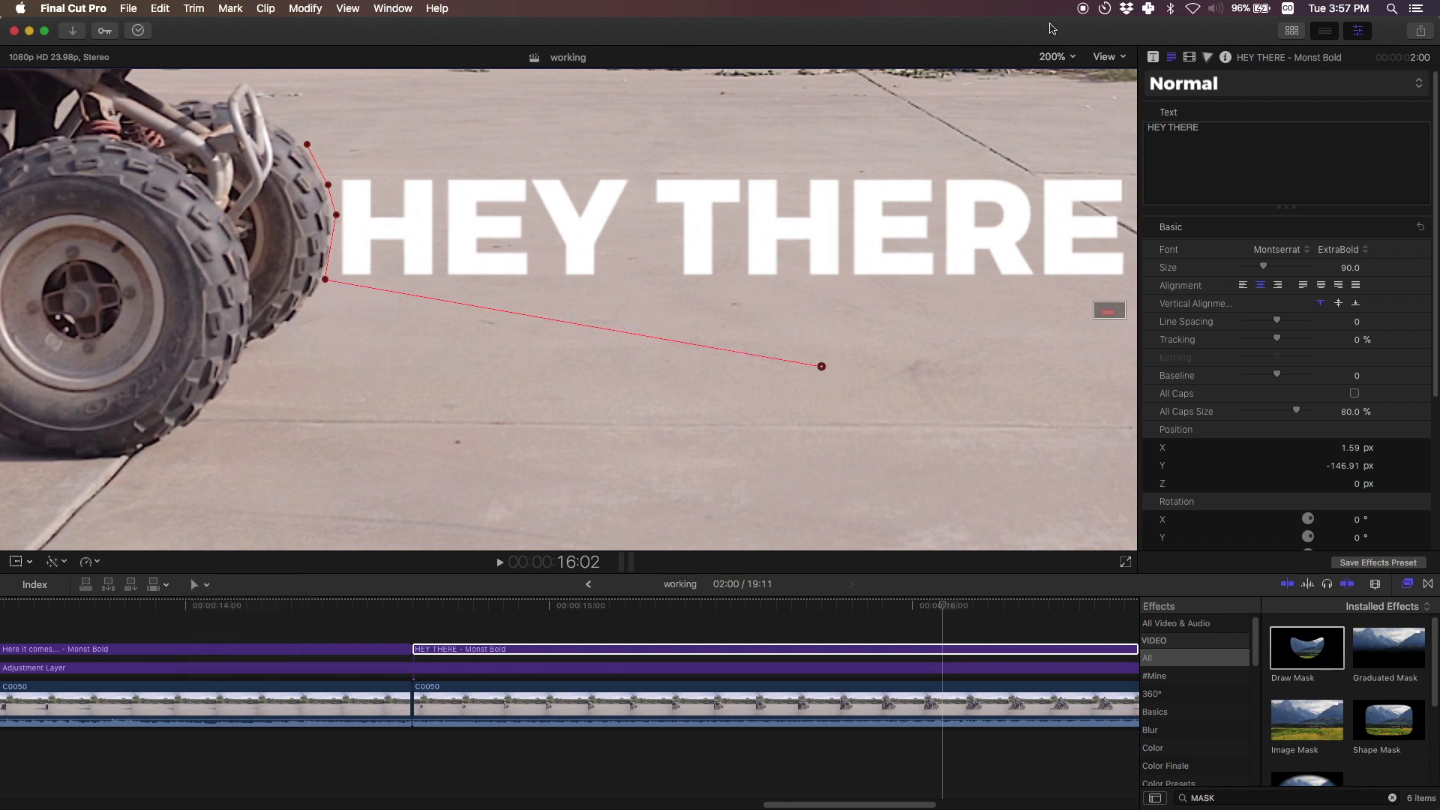
Step: At 75% zoom, add three points around the title's right side and top, close the mask, and return to frame 16:01
click(1056, 57)
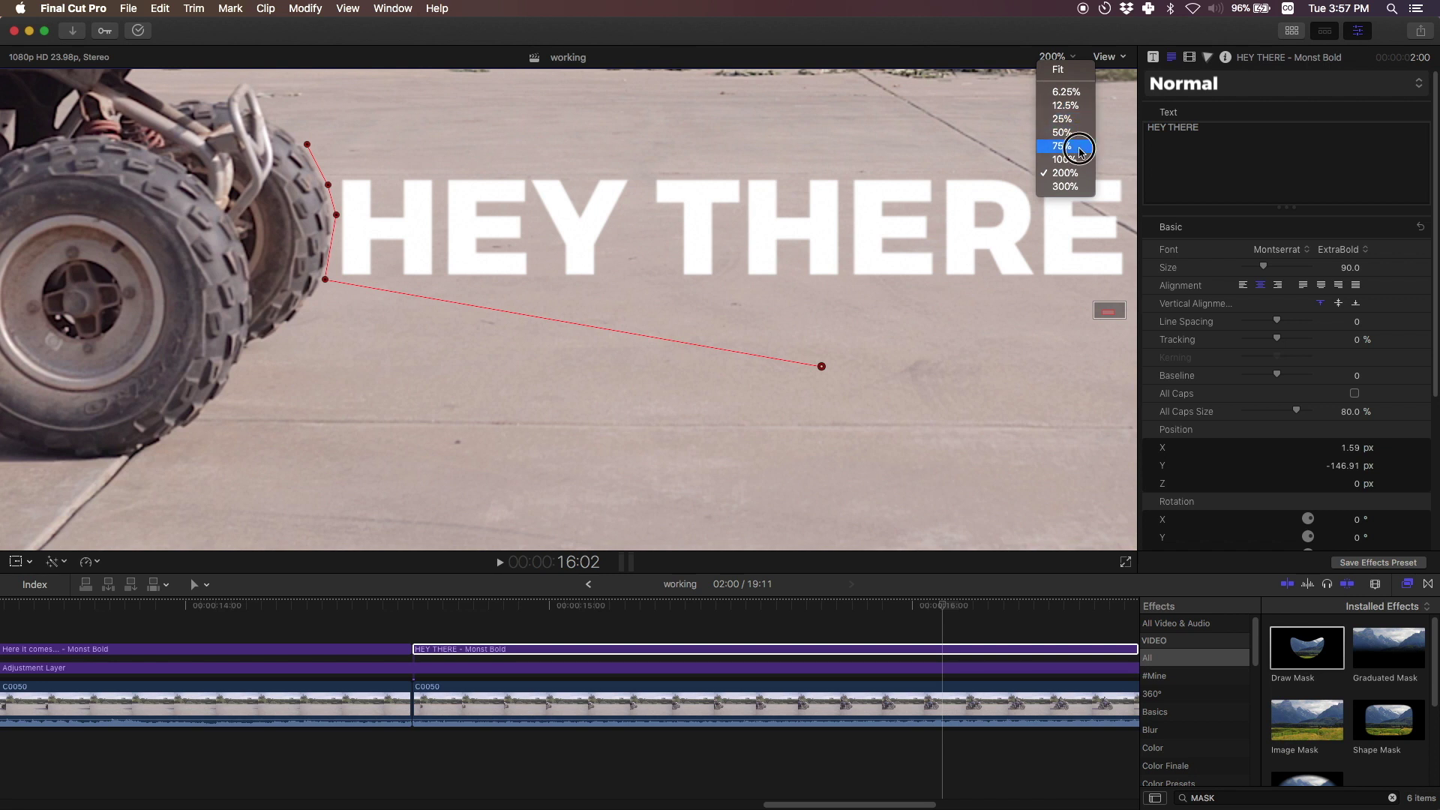
click(1081, 145)
click(758, 340)
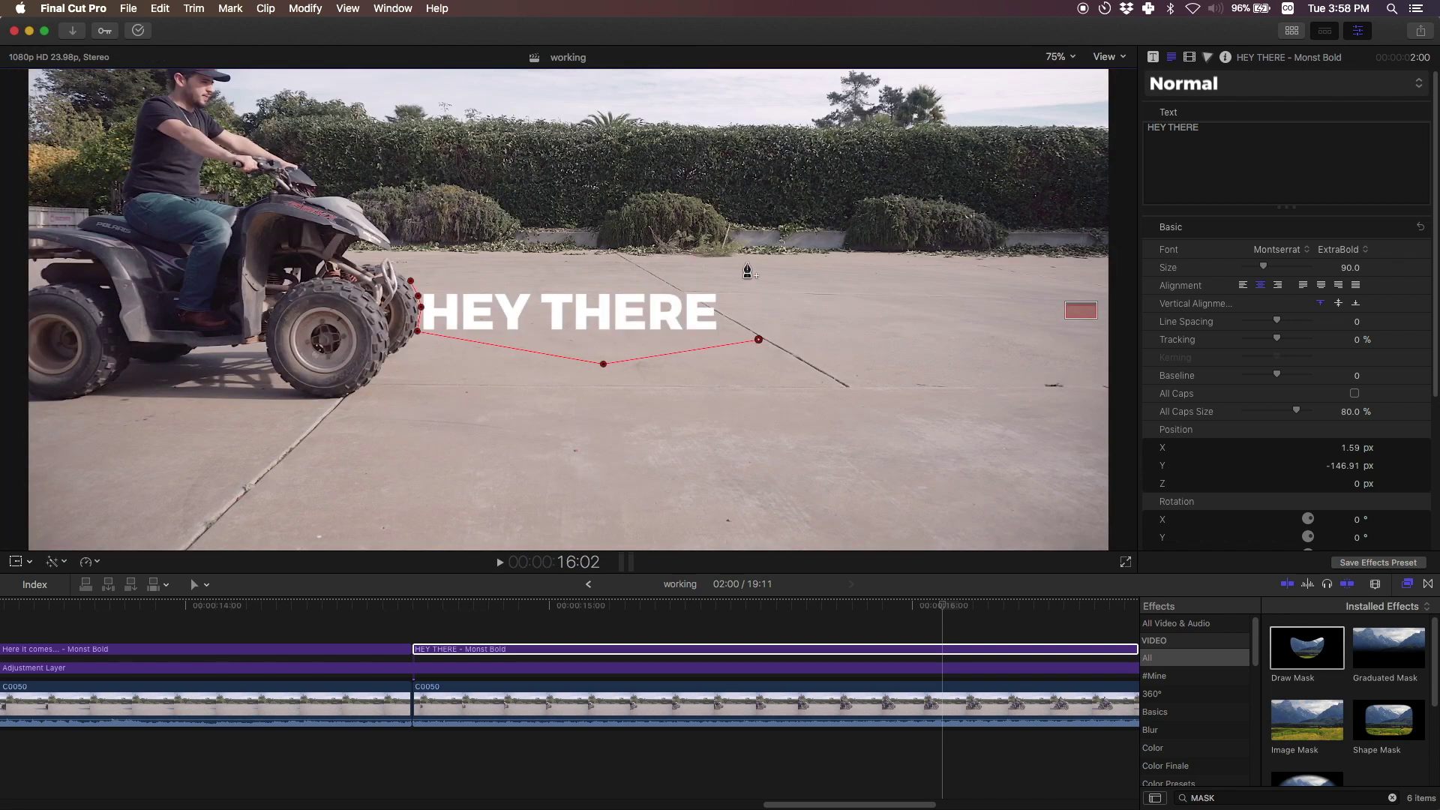
click(747, 262)
click(575, 248)
click(411, 283)
click(941, 609)
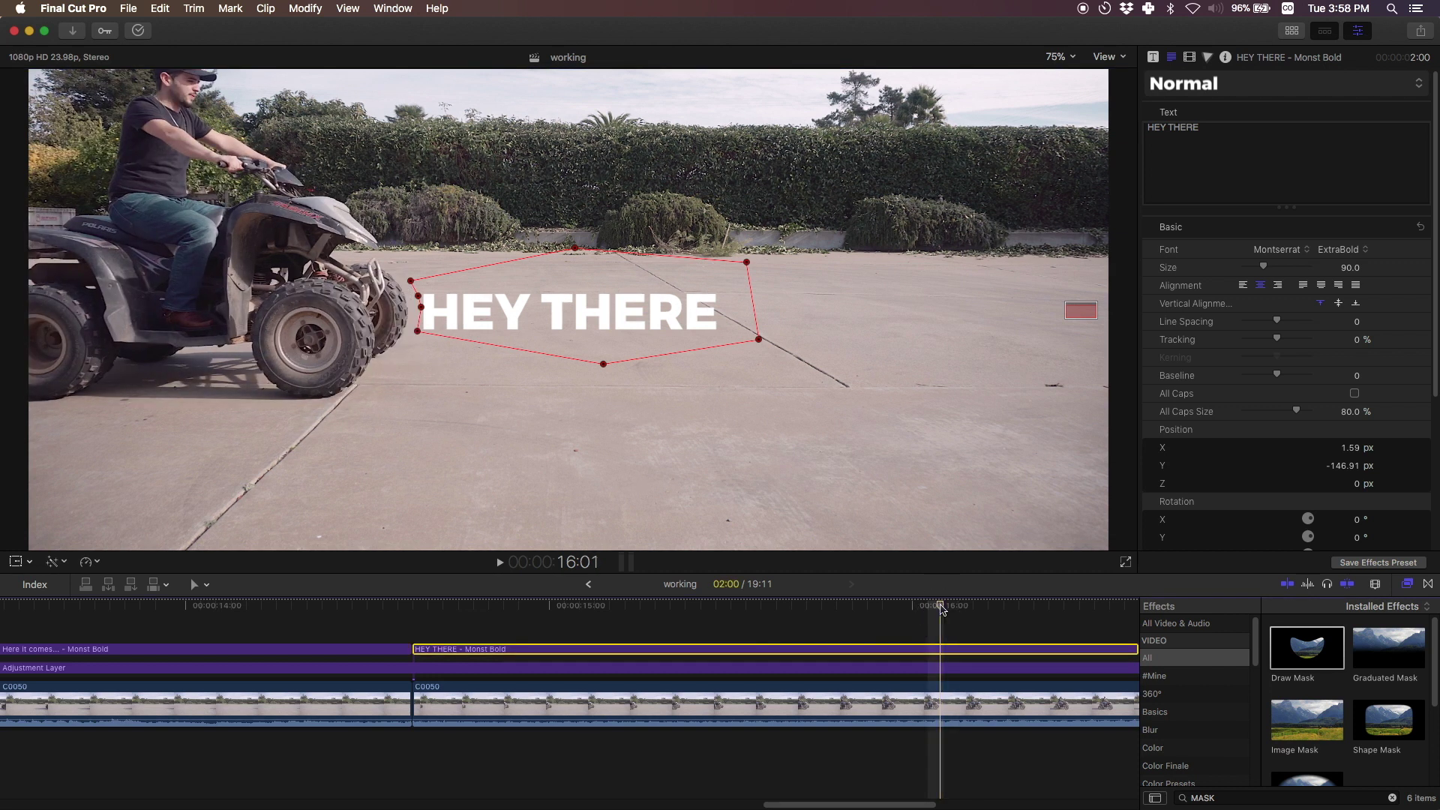
Step: Show the Draw Mask settings, remove a stray left-edge point, and keyframe the Control Points at 16:01
click(1190, 58)
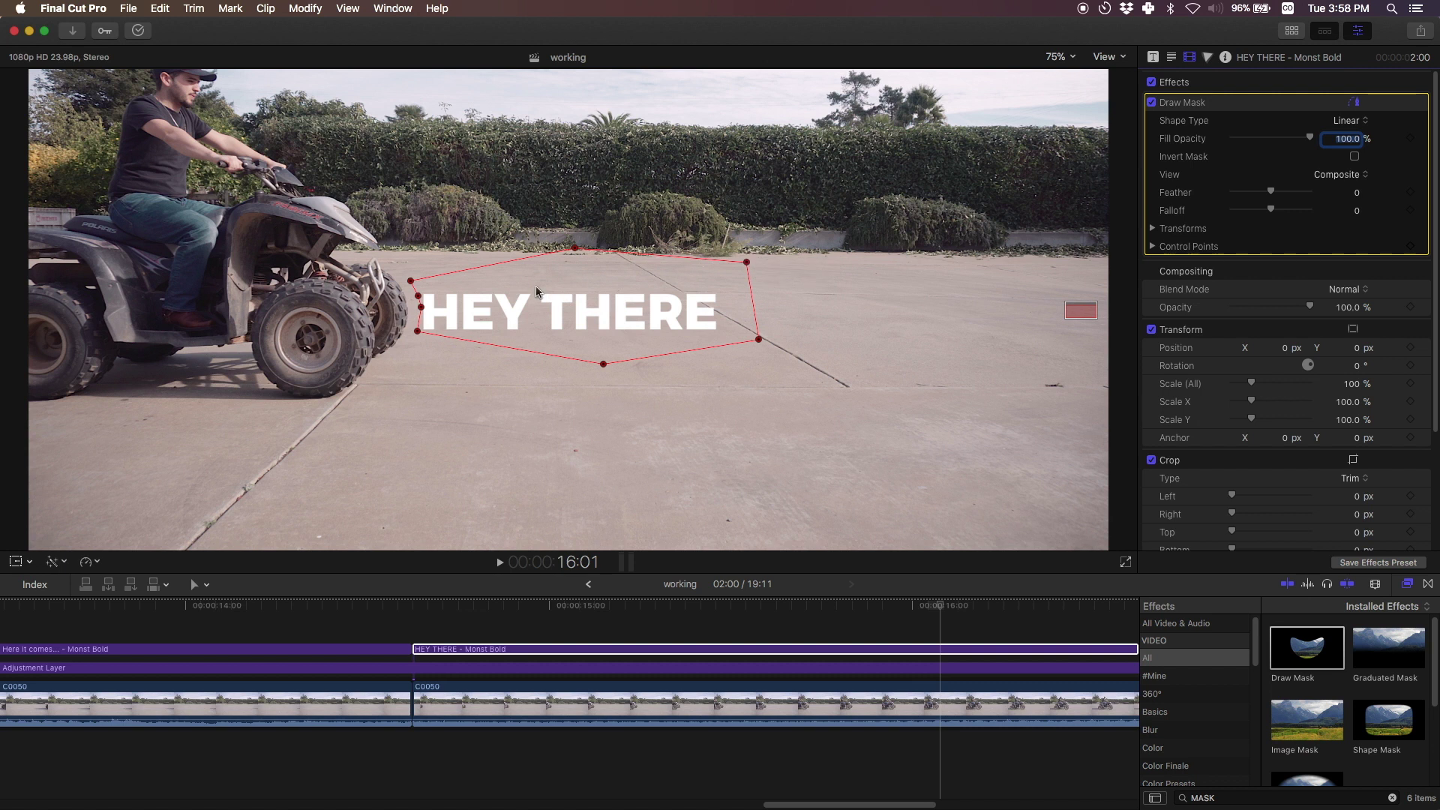
alt+click(418, 296)
key(Delete)
key(Left)
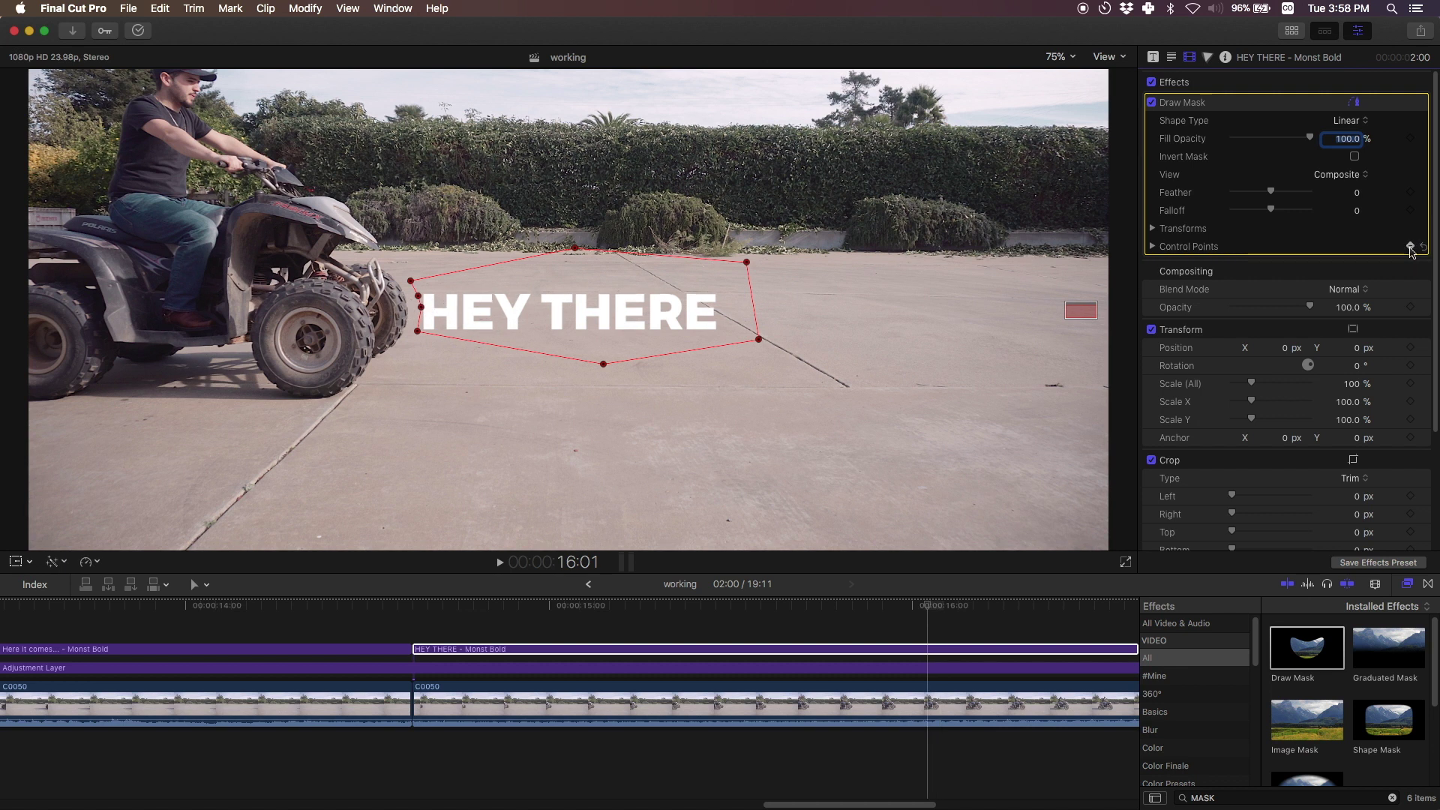
click(1412, 247)
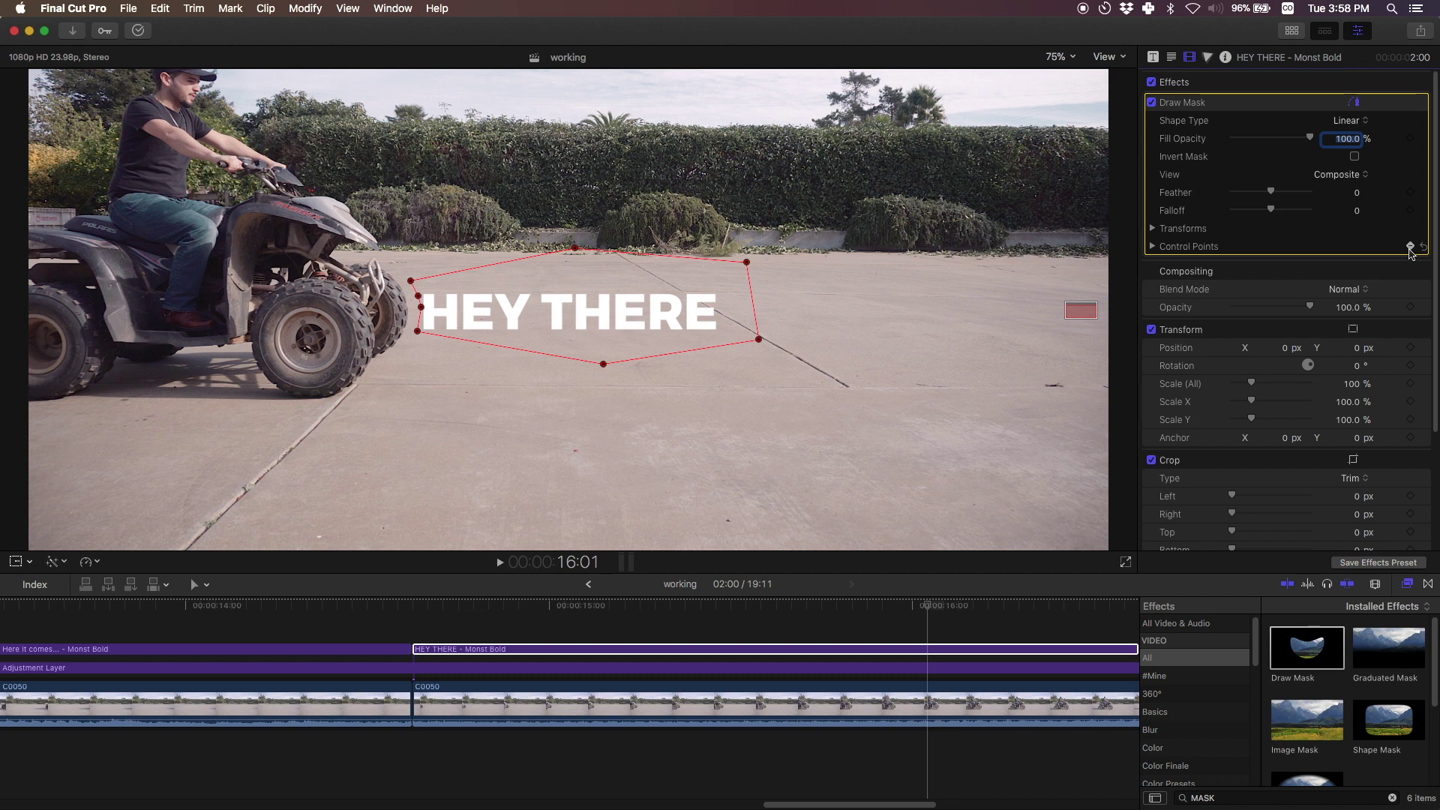
Step: Step the playhead forward frame by frame to 16:03
click(929, 609)
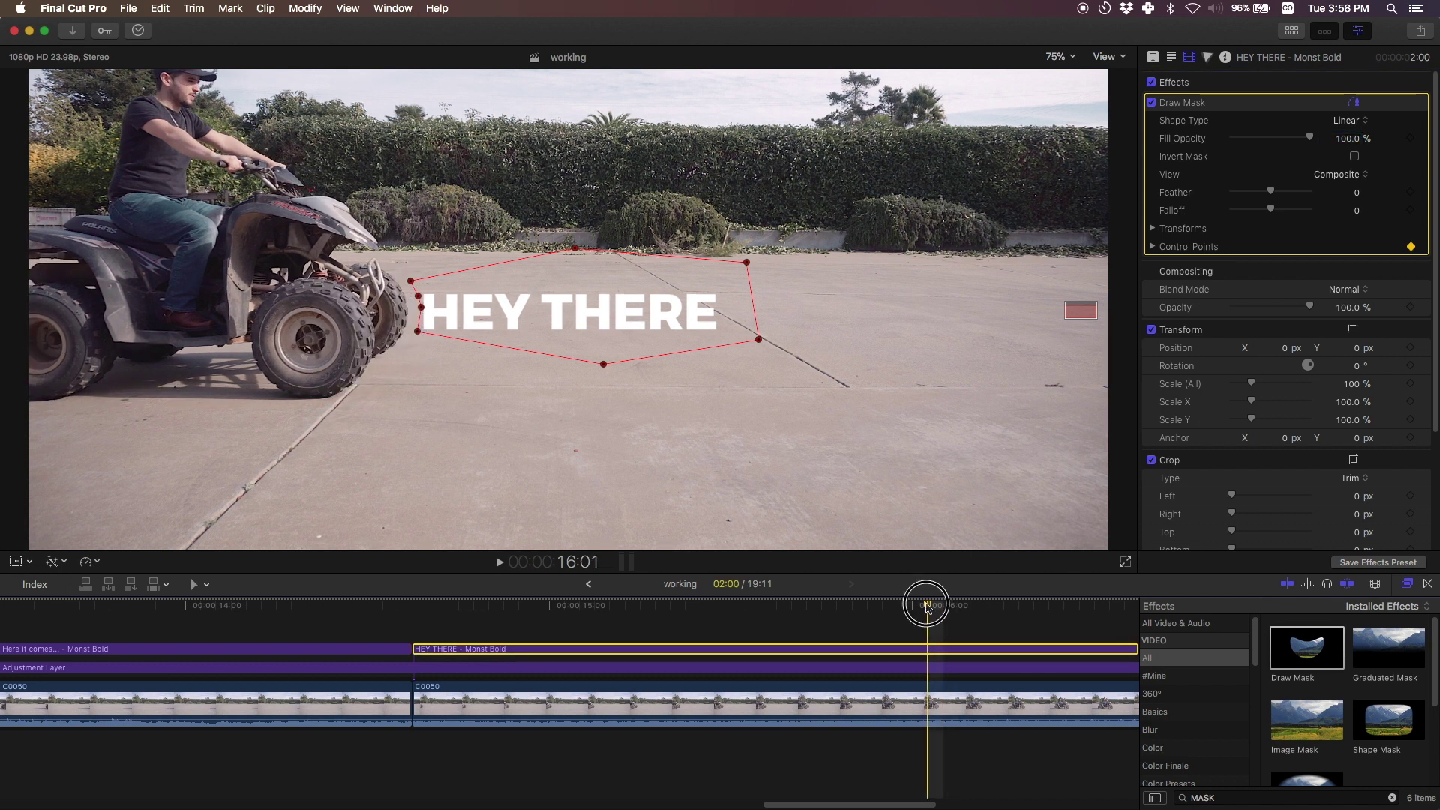
key(Right)
key(Right)
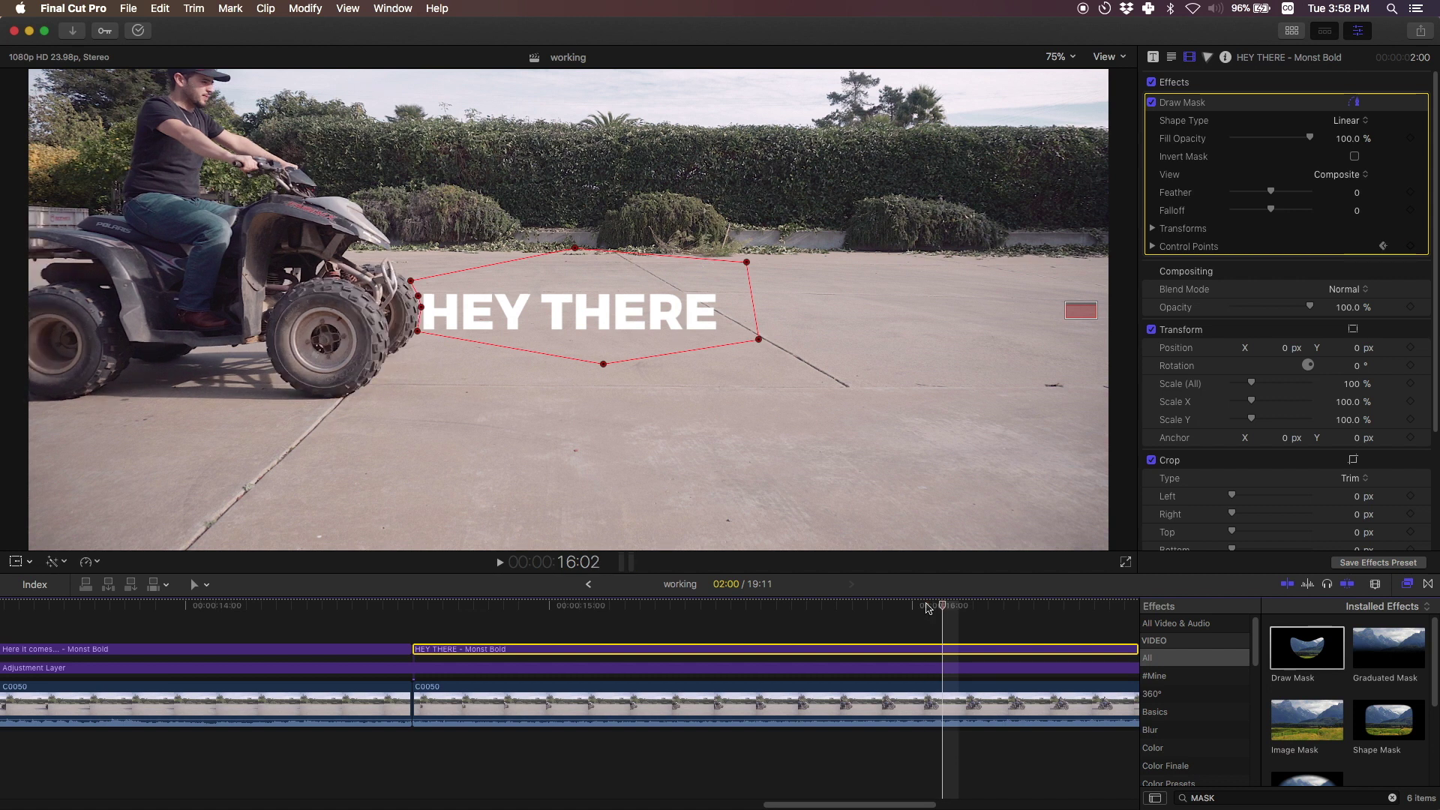
key(Right)
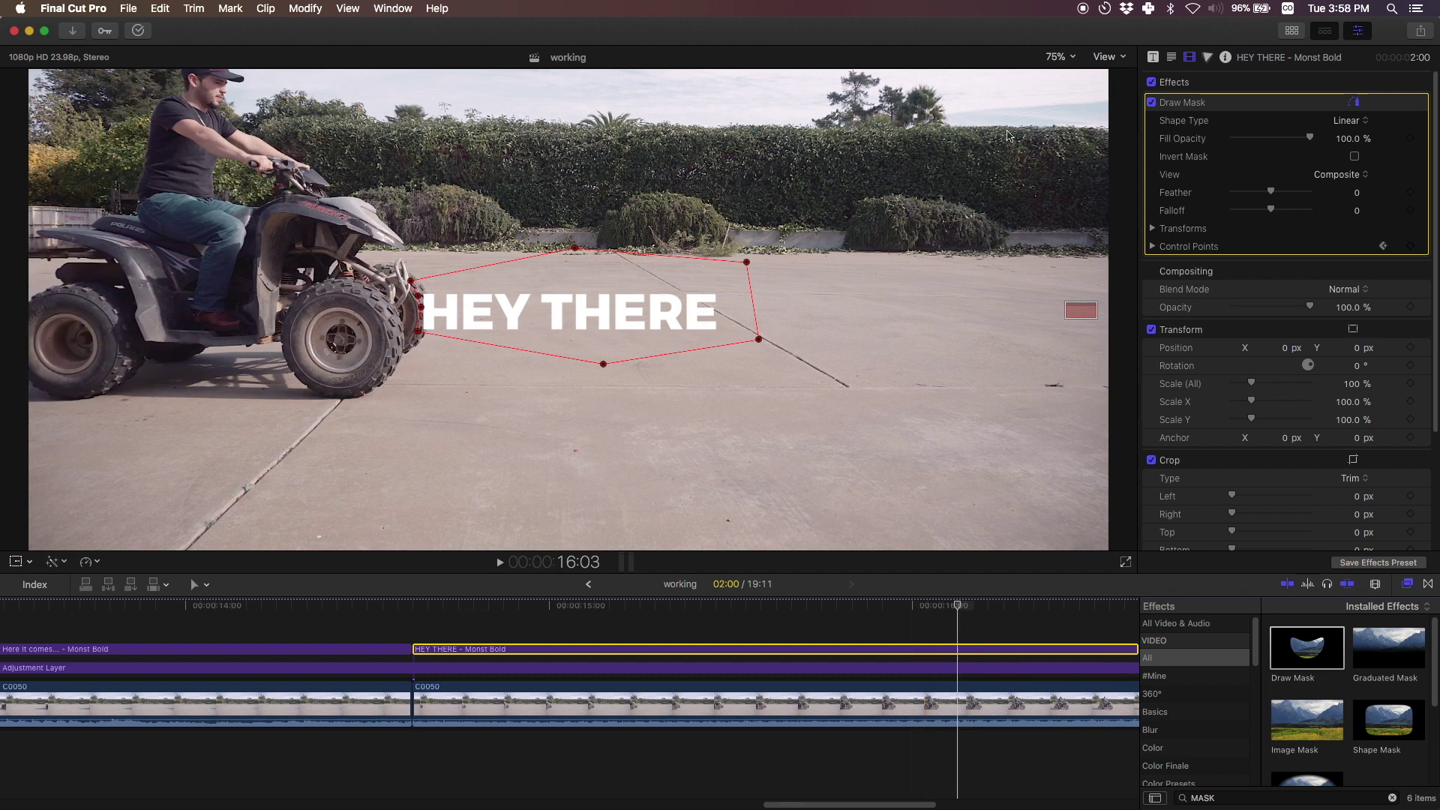
click(1058, 54)
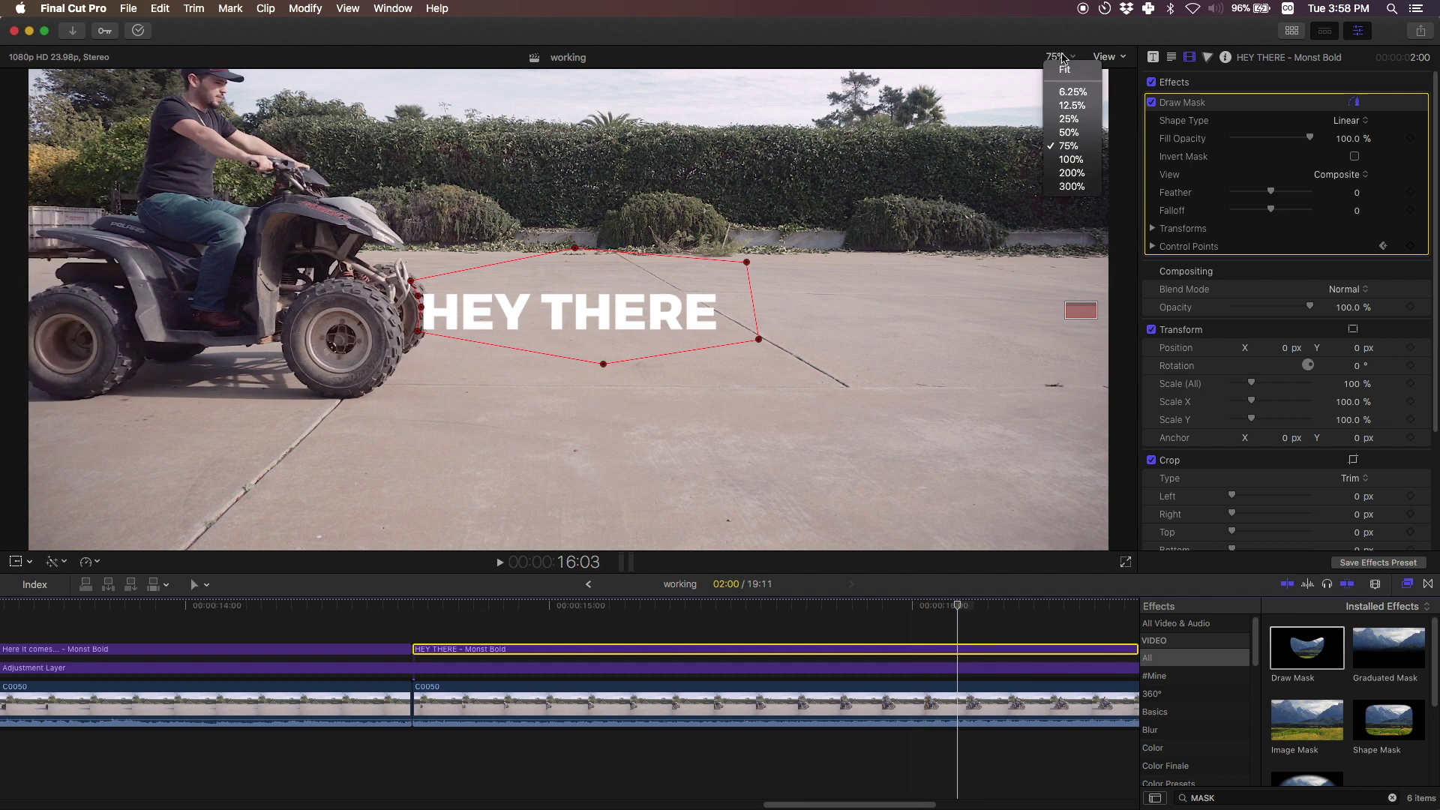
Step: At 200% zoom, move the mask's left control points right to follow the advanced tire
click(1074, 175)
click(865, 246)
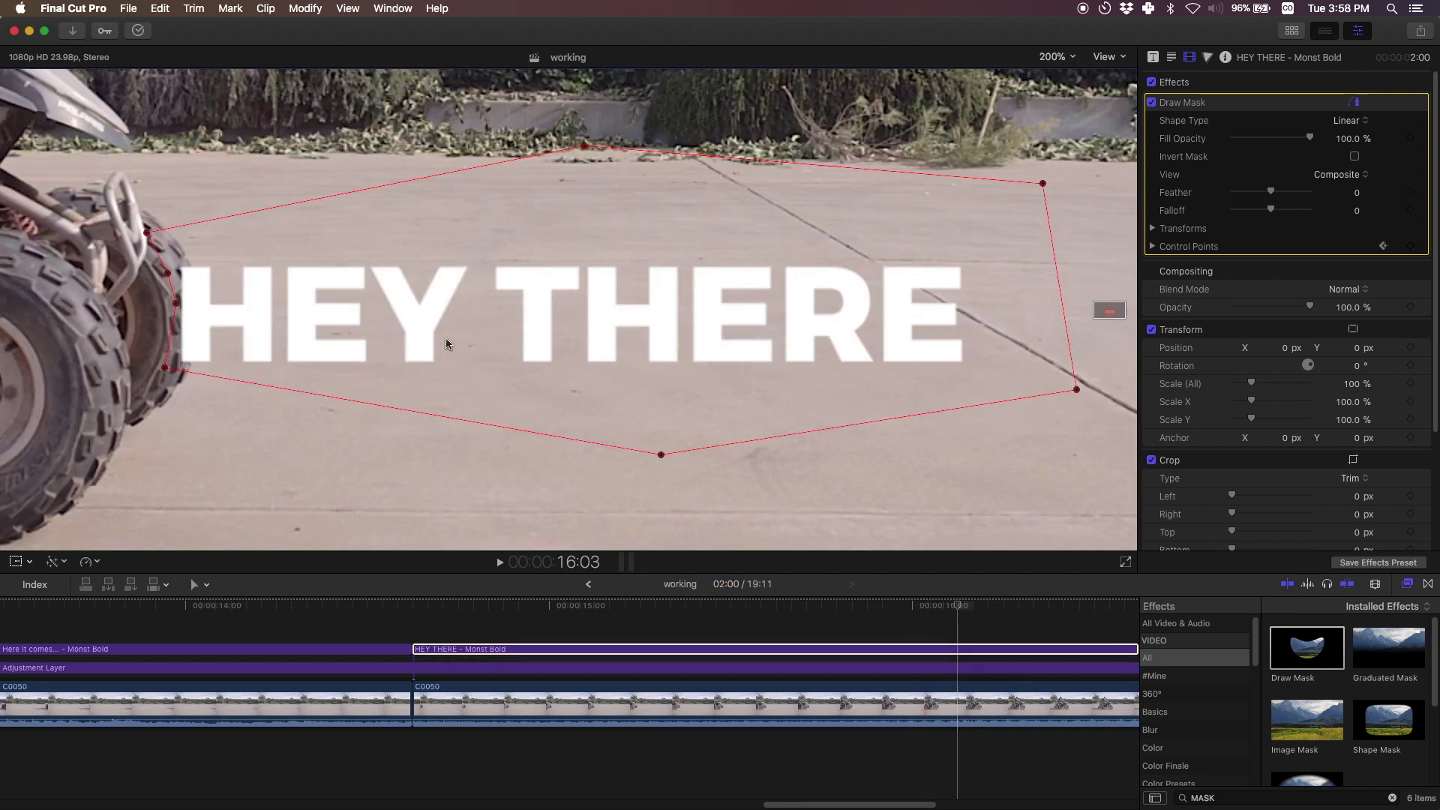
drag(1109, 310, 1102, 322)
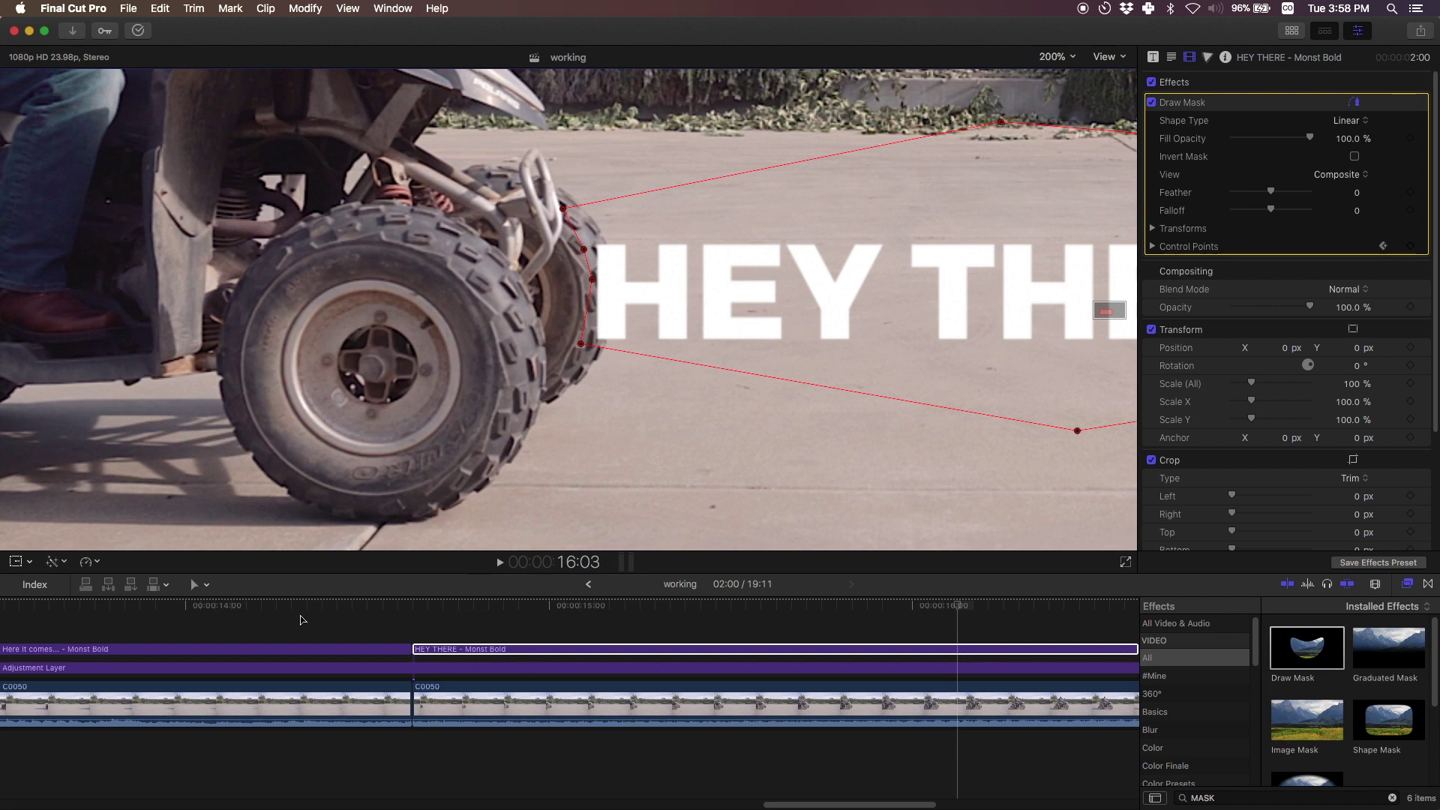
click(196, 586)
click(195, 586)
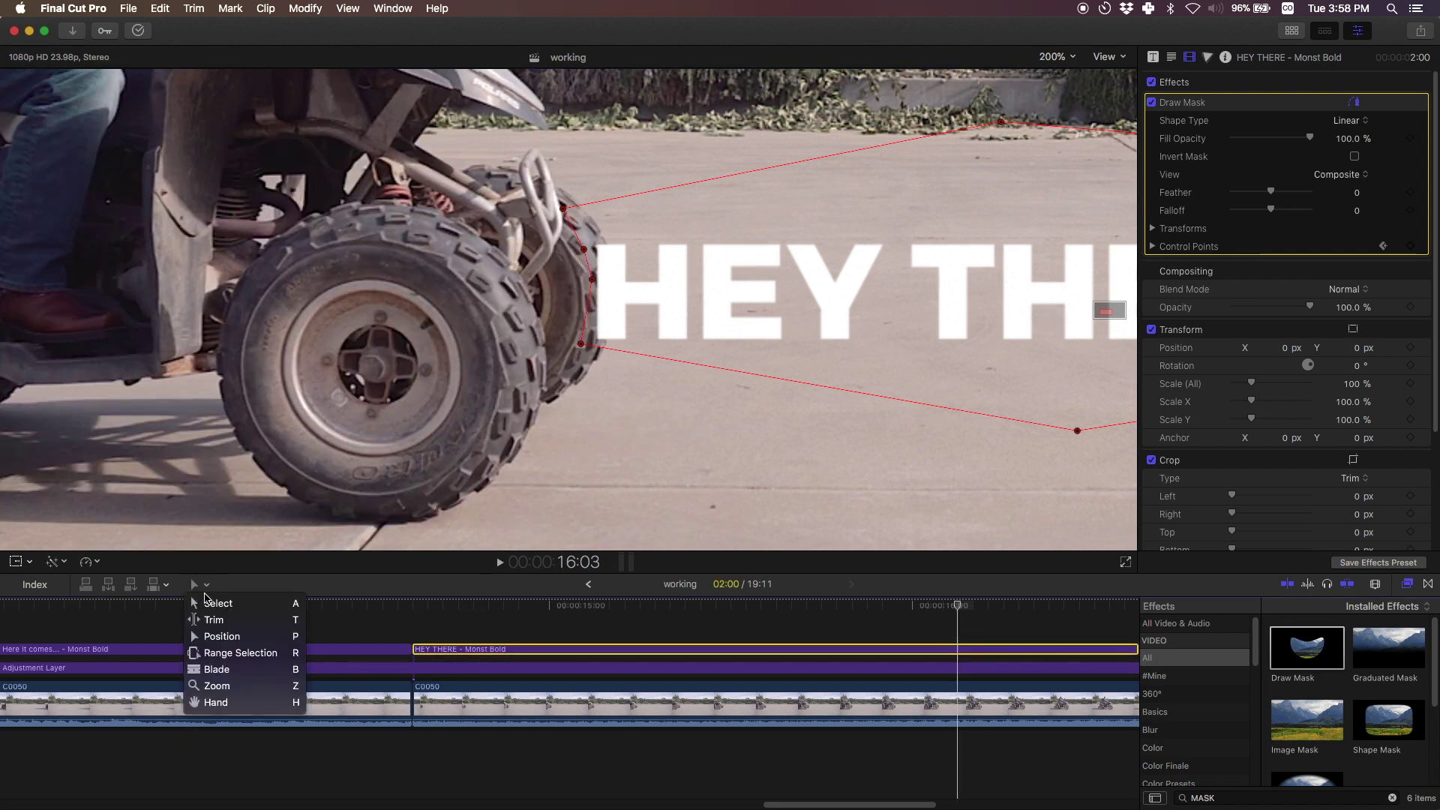
click(222, 636)
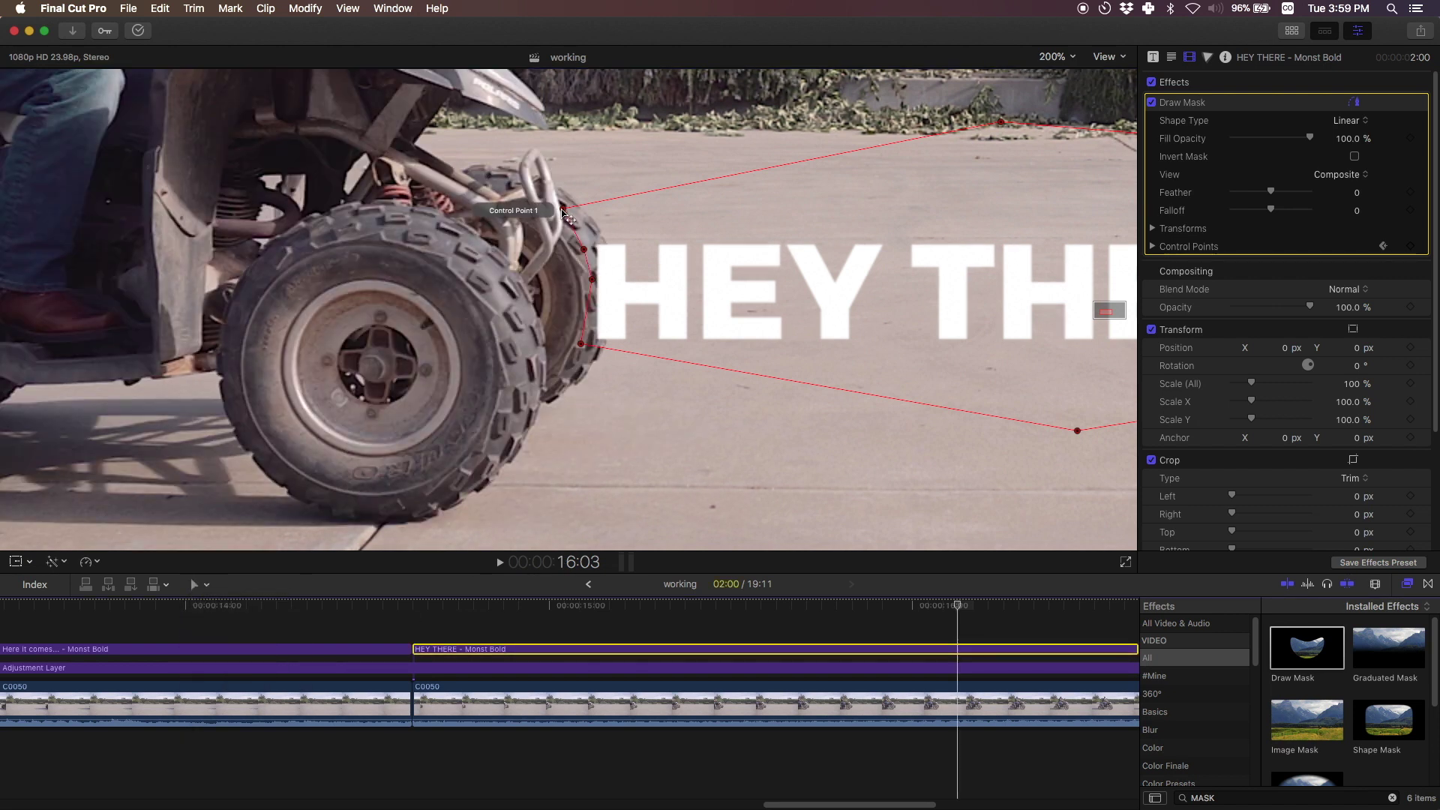
drag(562, 208, 626, 292)
click(588, 253)
drag(582, 343, 617, 340)
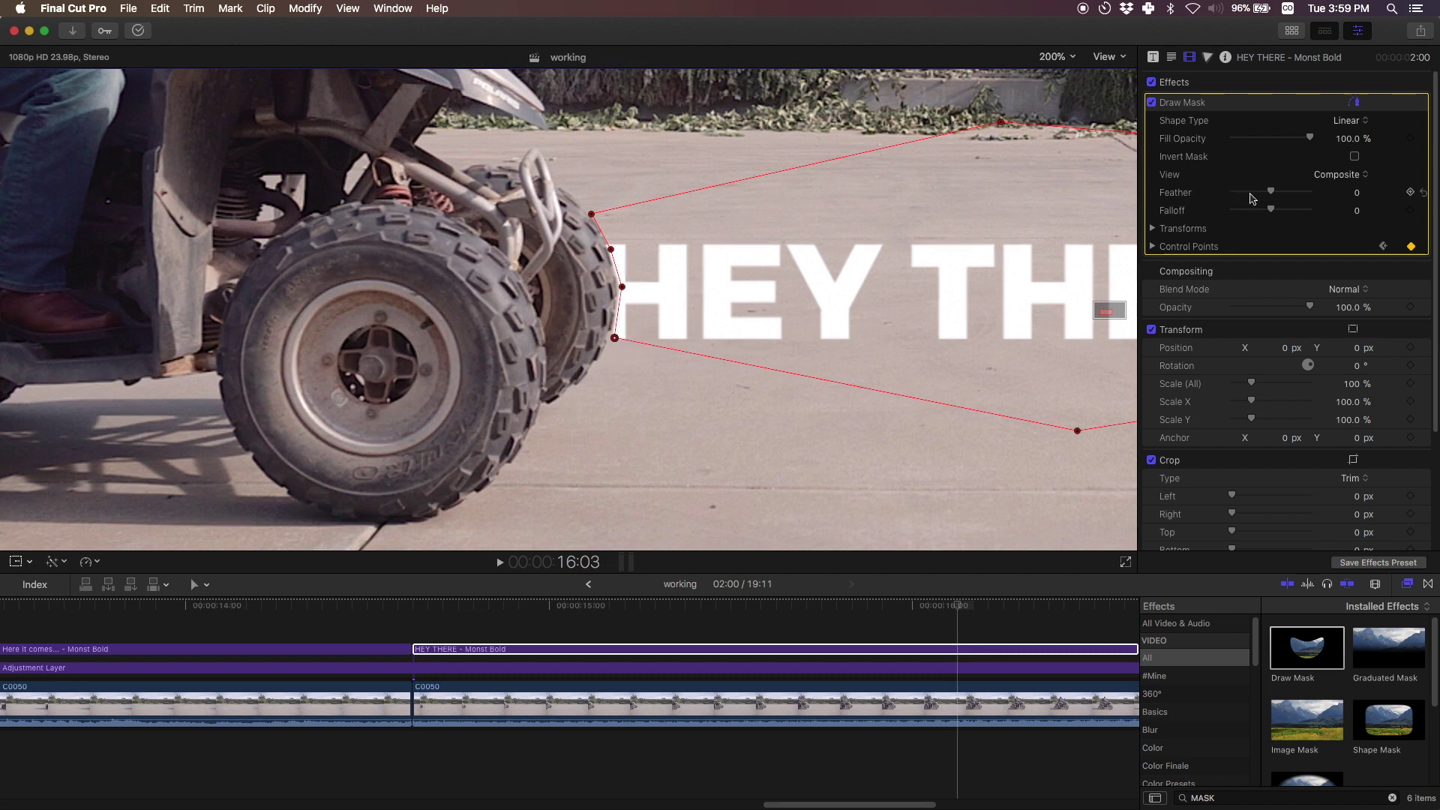
Step: Set the mask Feather to -4.0 and Falloff to about -29
drag(1273, 196, 1272, 198)
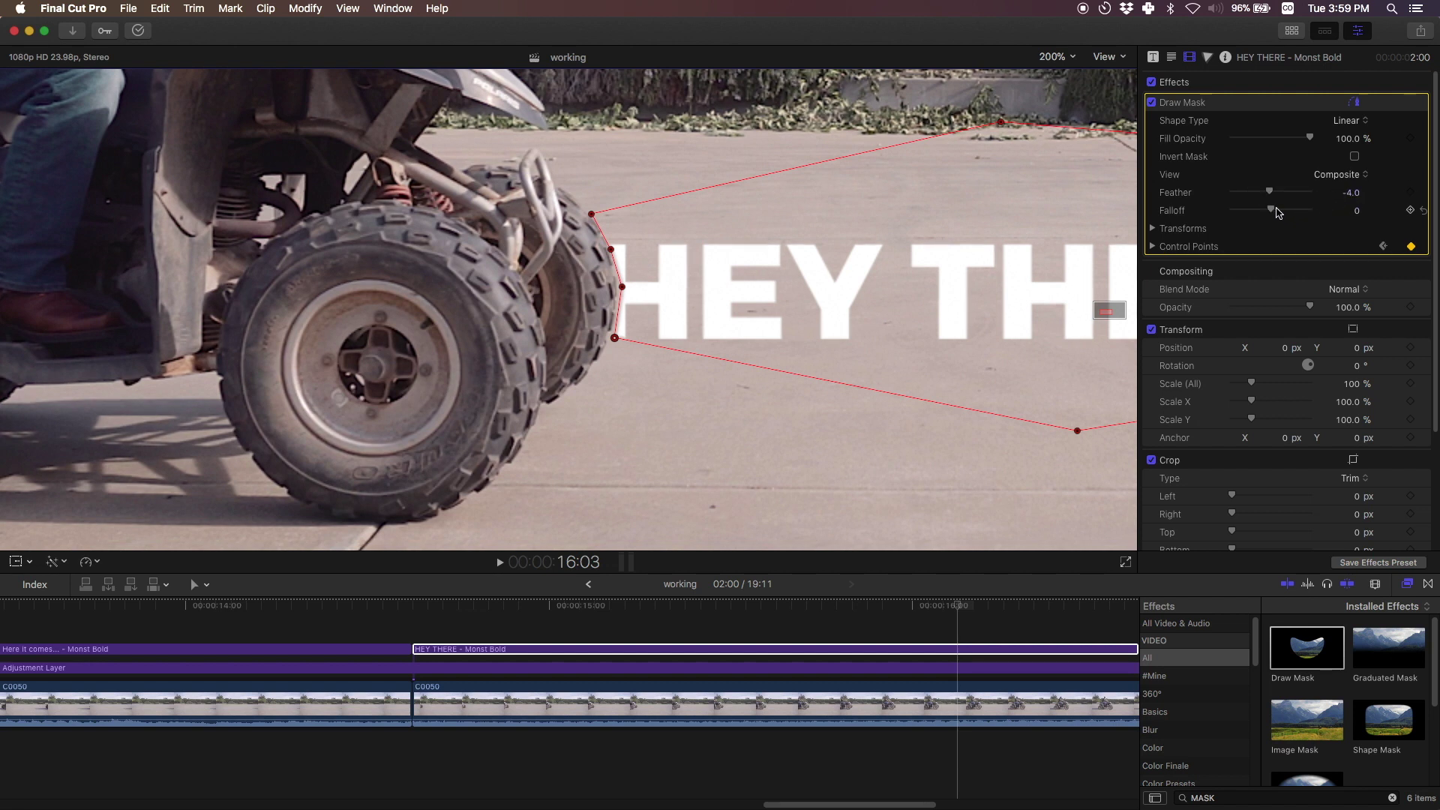
drag(1272, 211, 1261, 213)
click(961, 609)
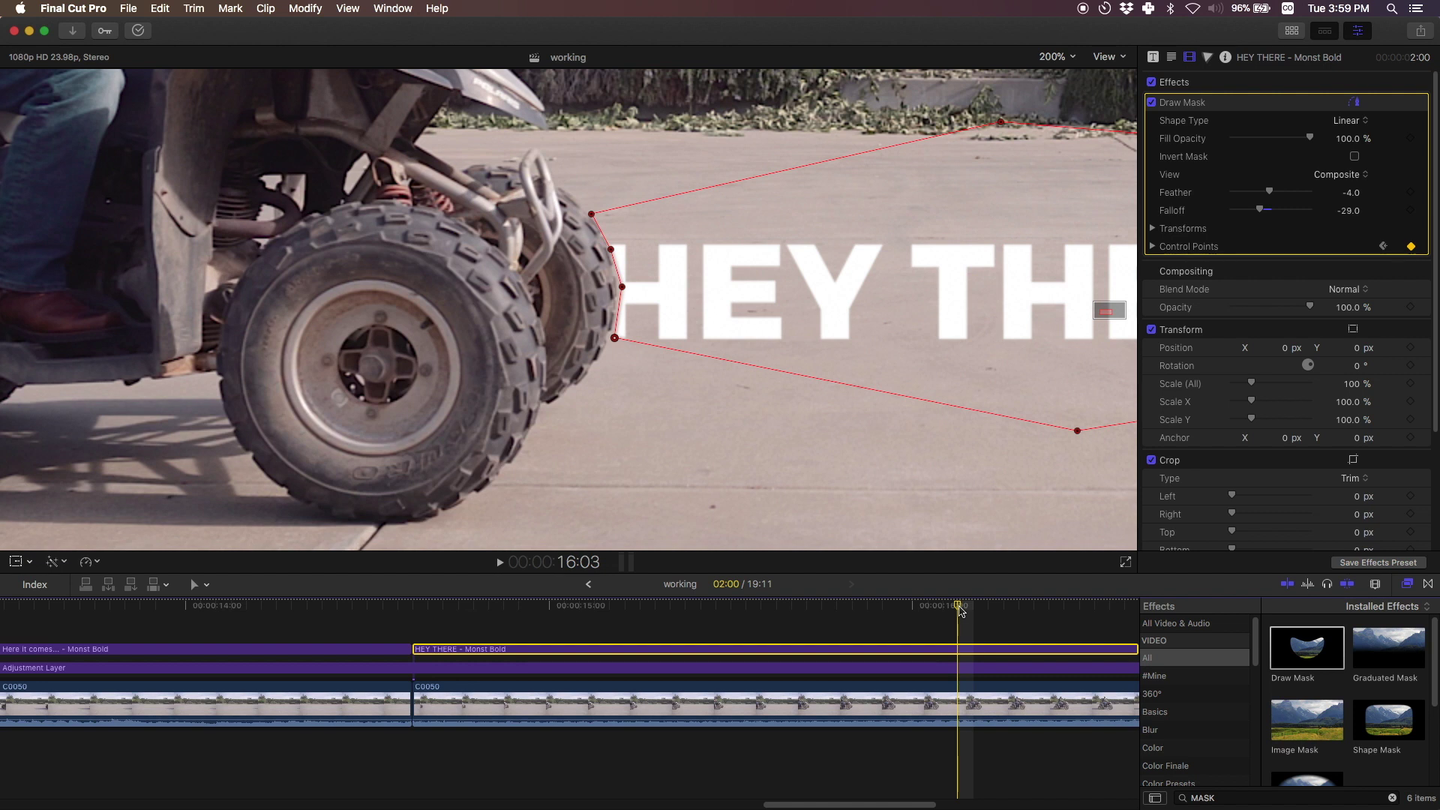
Step: Advance a frame and drag the mask's upper, middle and lower left points onto the tyre's edge
key(Right)
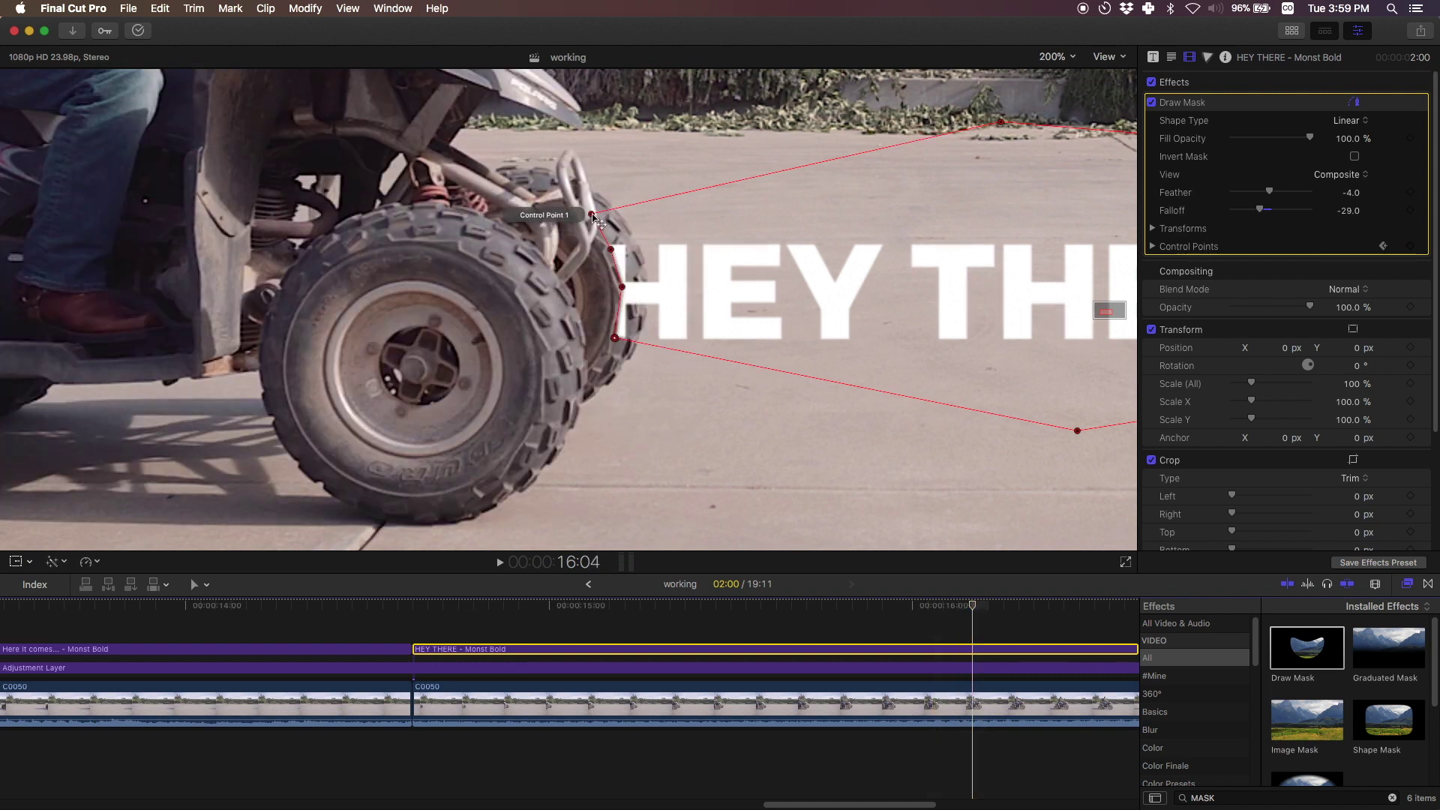
drag(592, 214, 644, 250)
click(633, 288)
drag(616, 337, 644, 341)
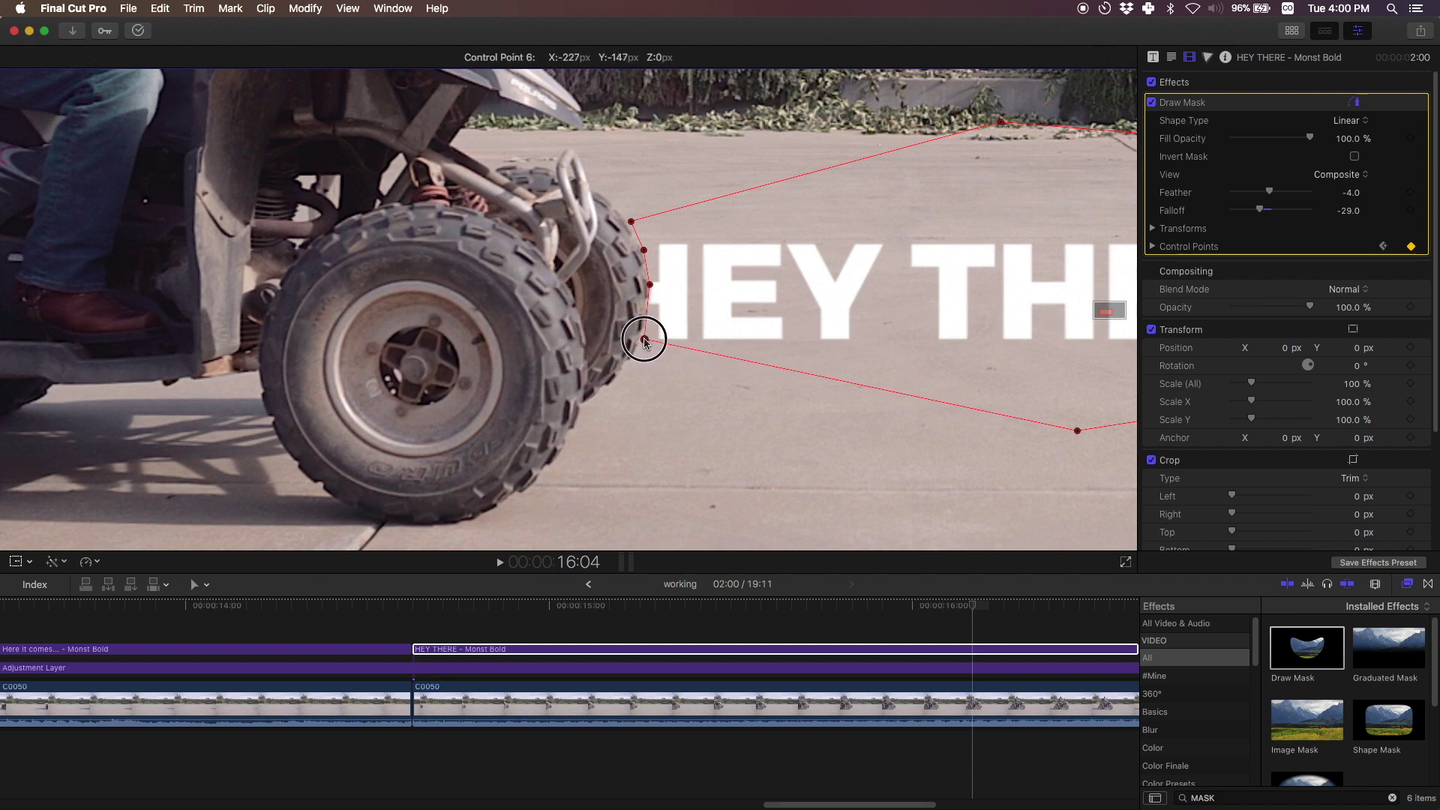
drag(644, 341, 644, 341)
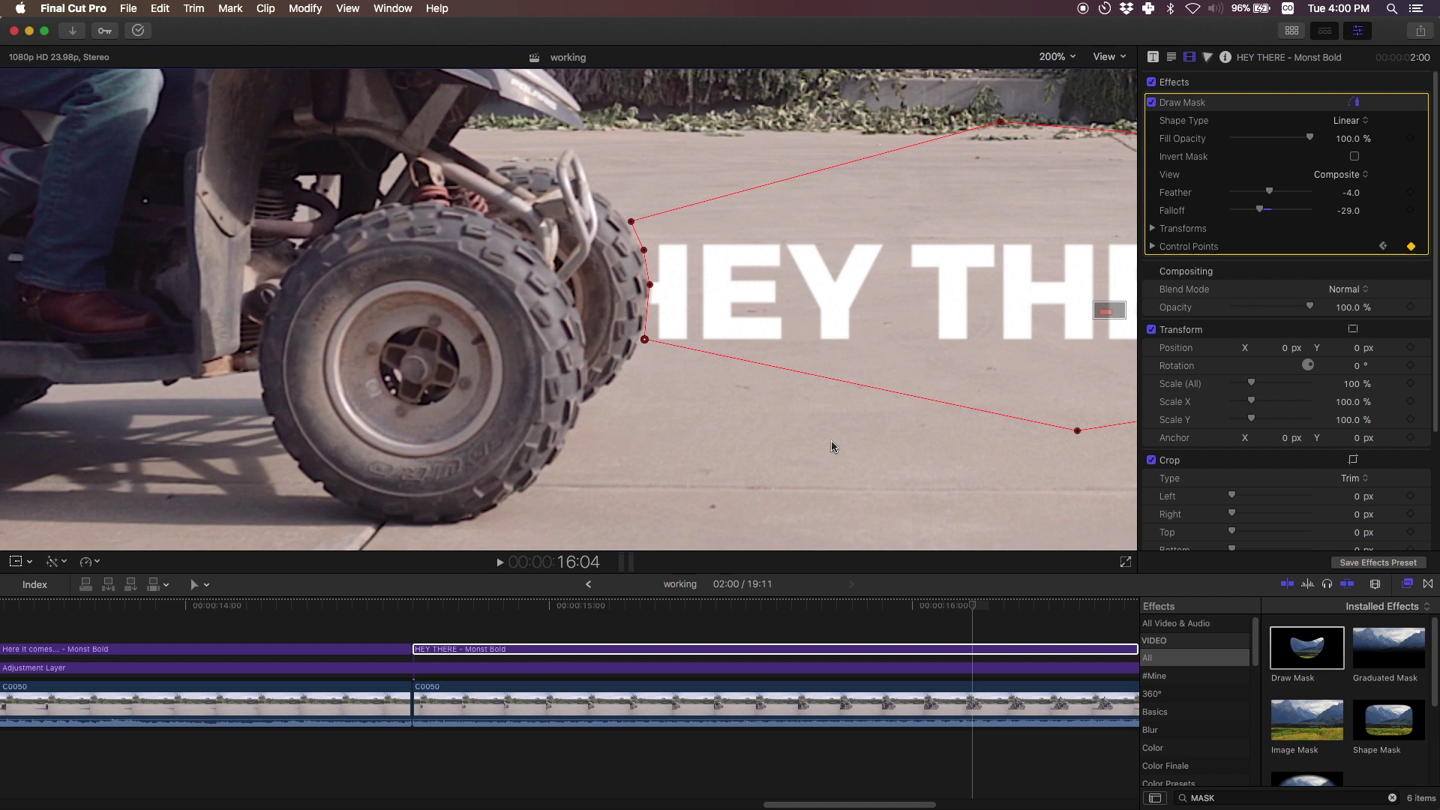
key(Right)
key(Right)
key(Right)
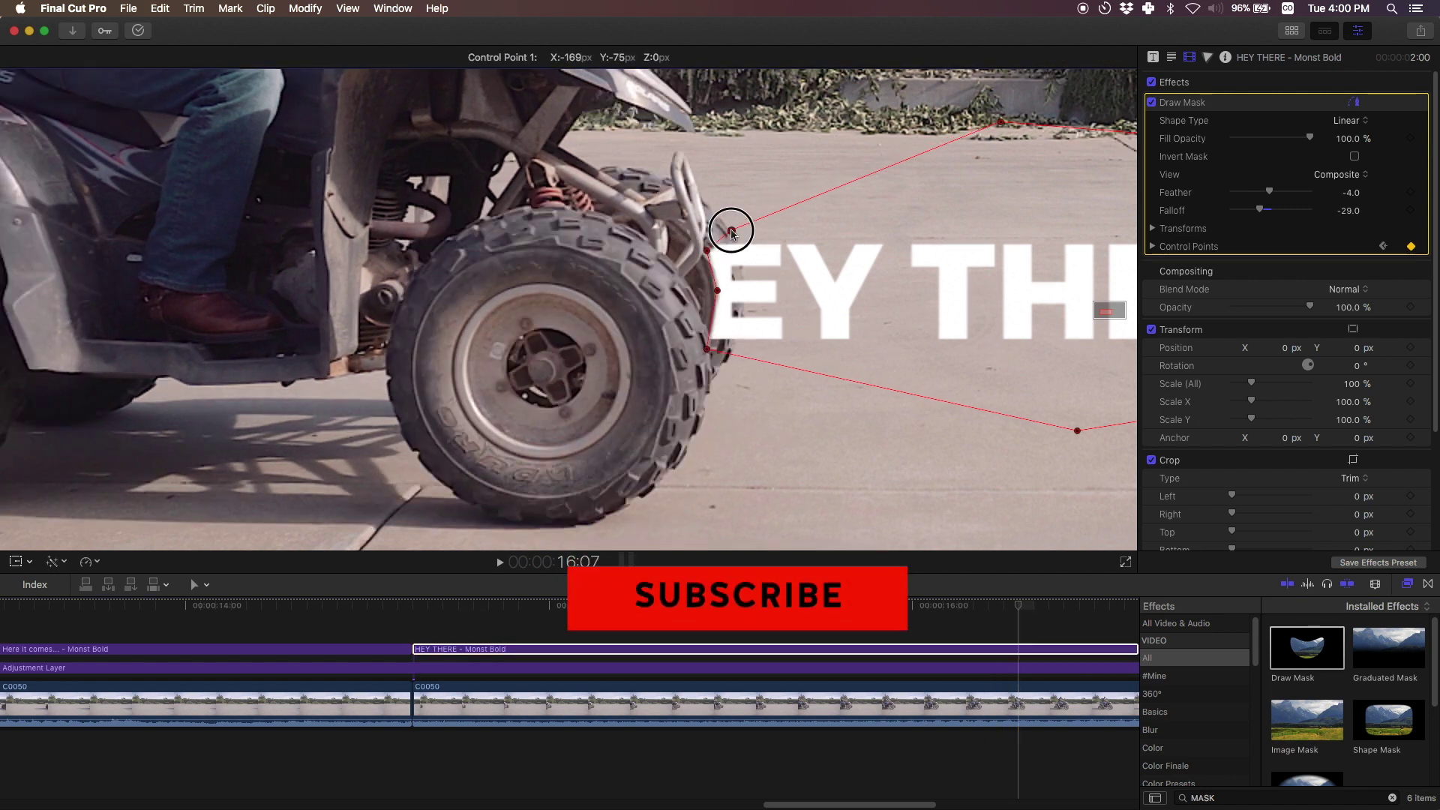
Step: Step ahead a few frames and keyframe the mask's left points along the front wheel, reaching 16:22
key(Right)
key(Right)
key(Right)
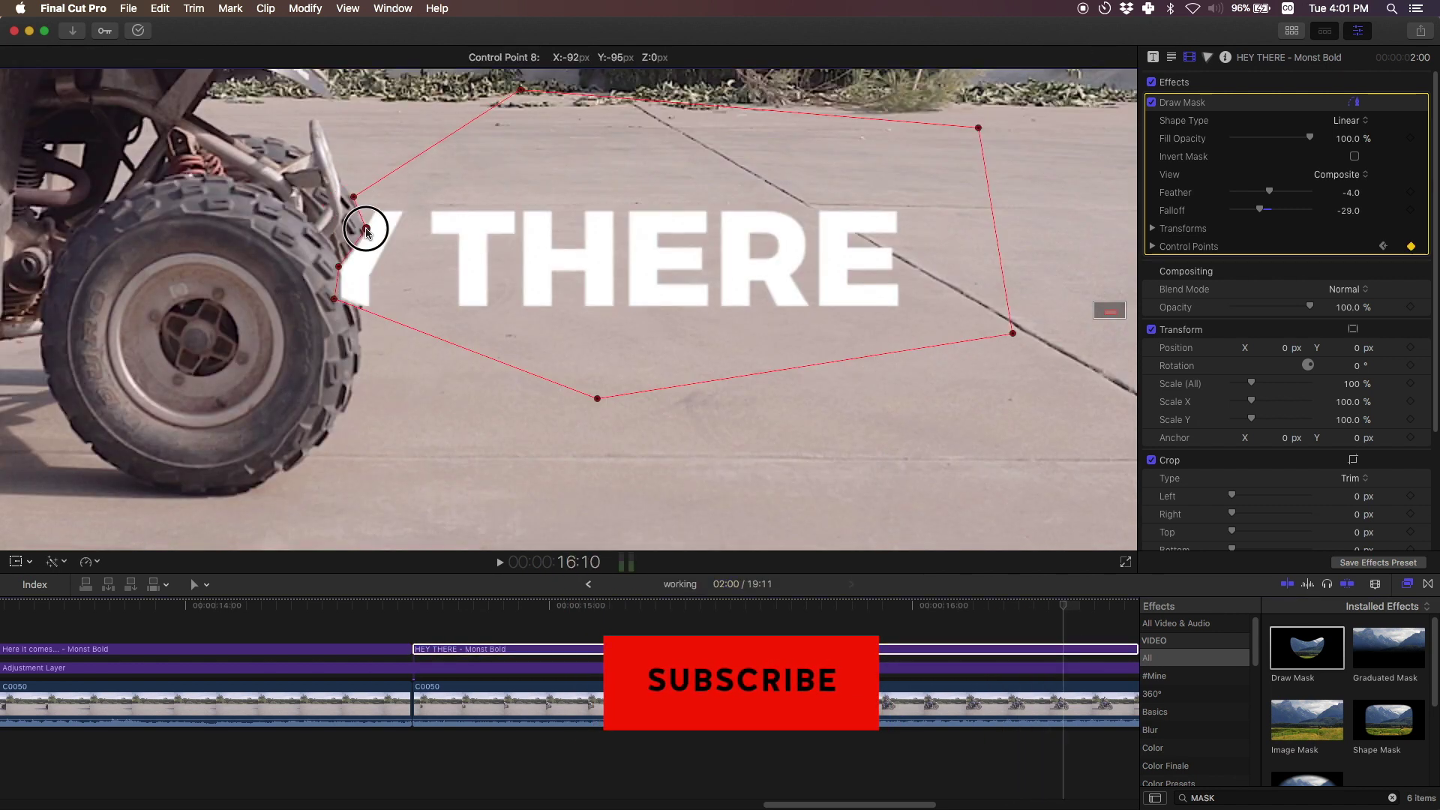
key(Right)
key(Right)
key(Right)
key(Right)
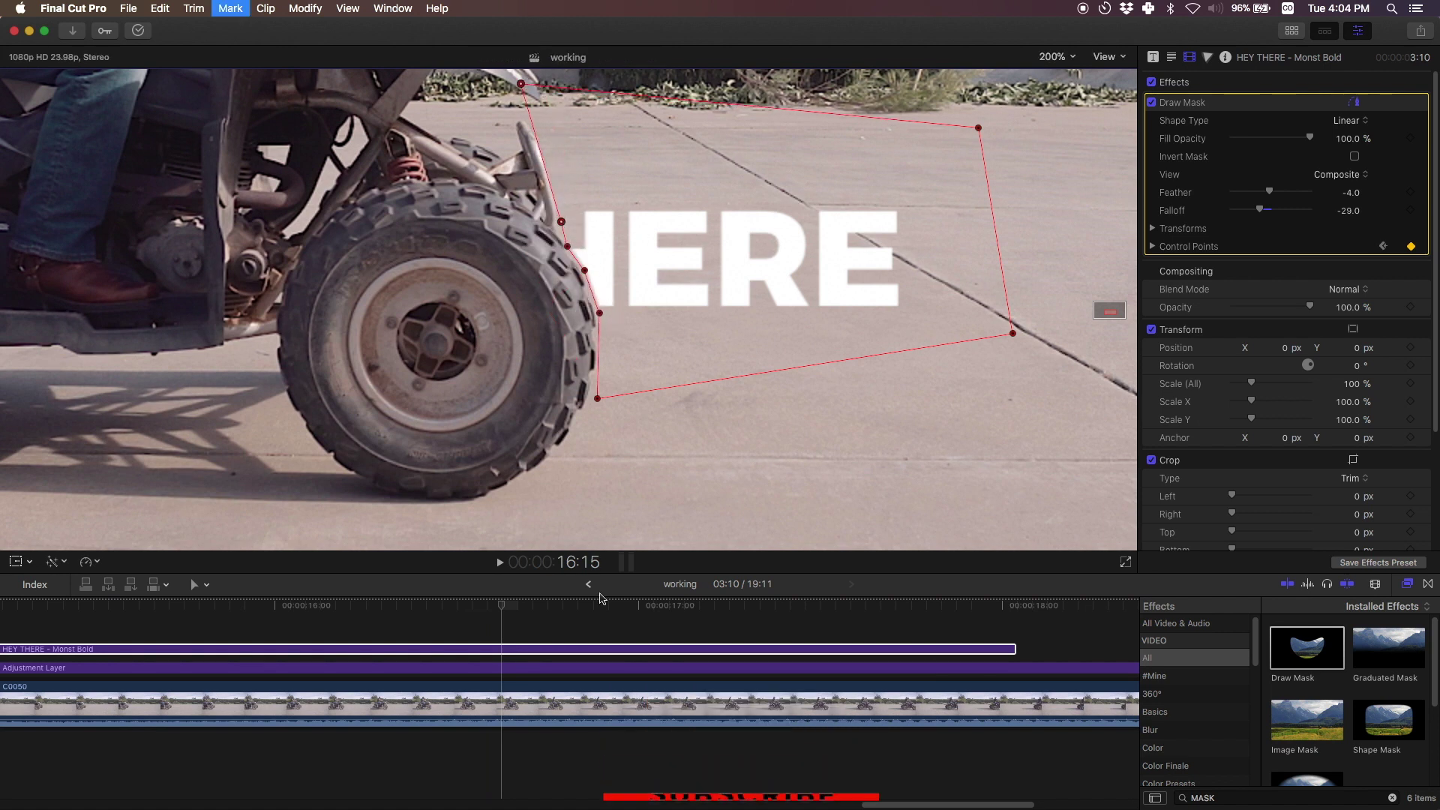
key(Right)
key(Right)
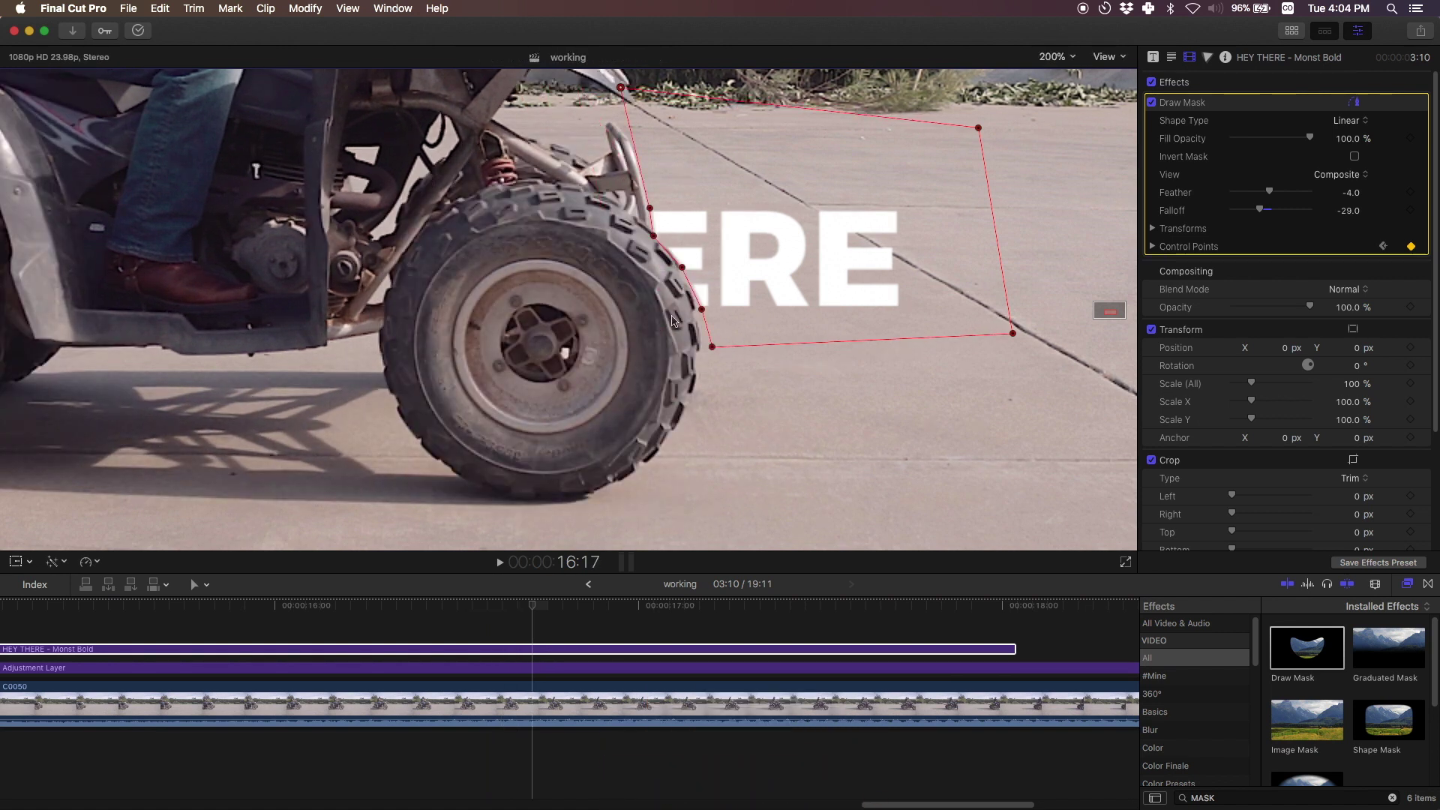
drag(783, 225, 799, 215)
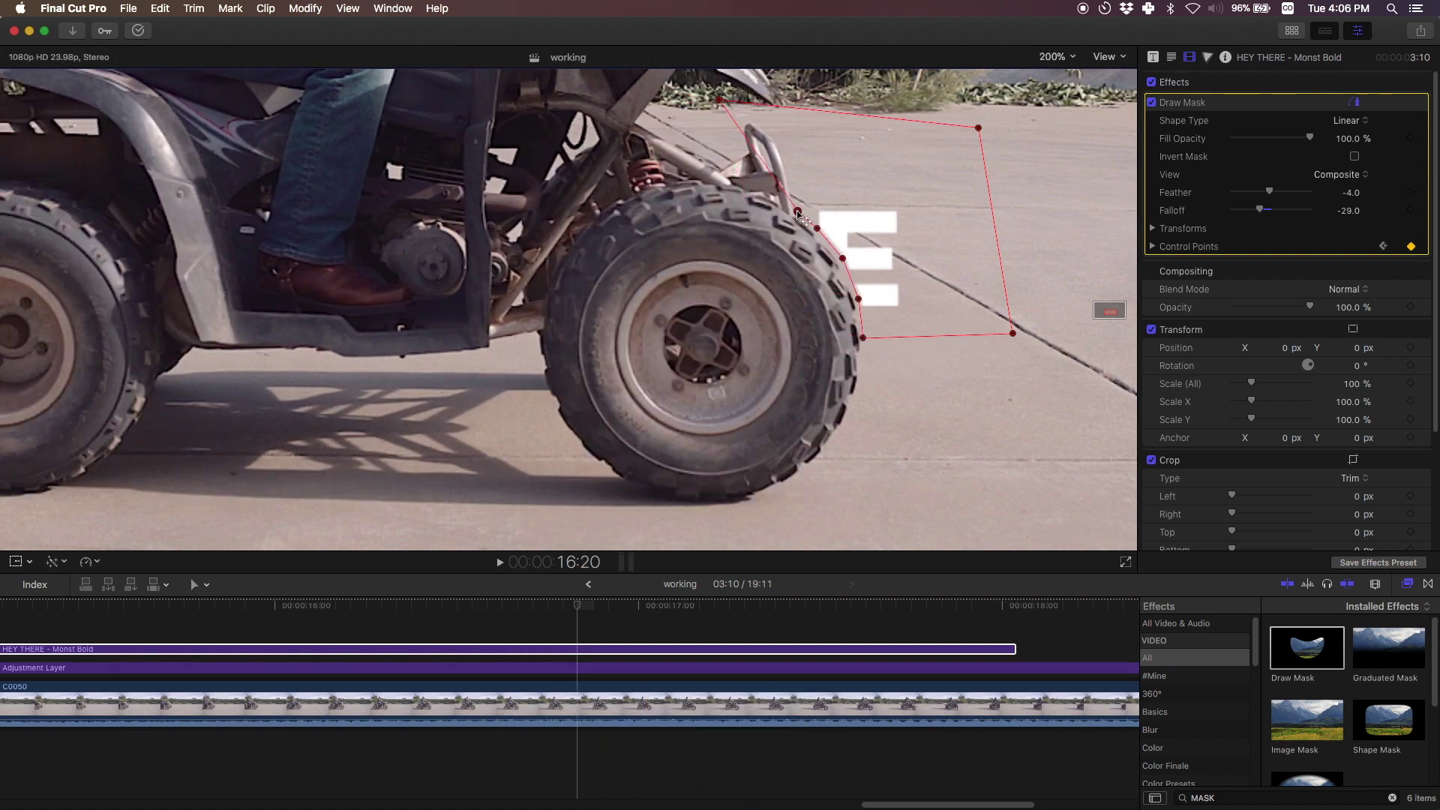
key(Right)
key(Right)
Step: Set the viewer zoom to Fit and jump back to the HEY THERE clip start at 14:15
click(1066, 57)
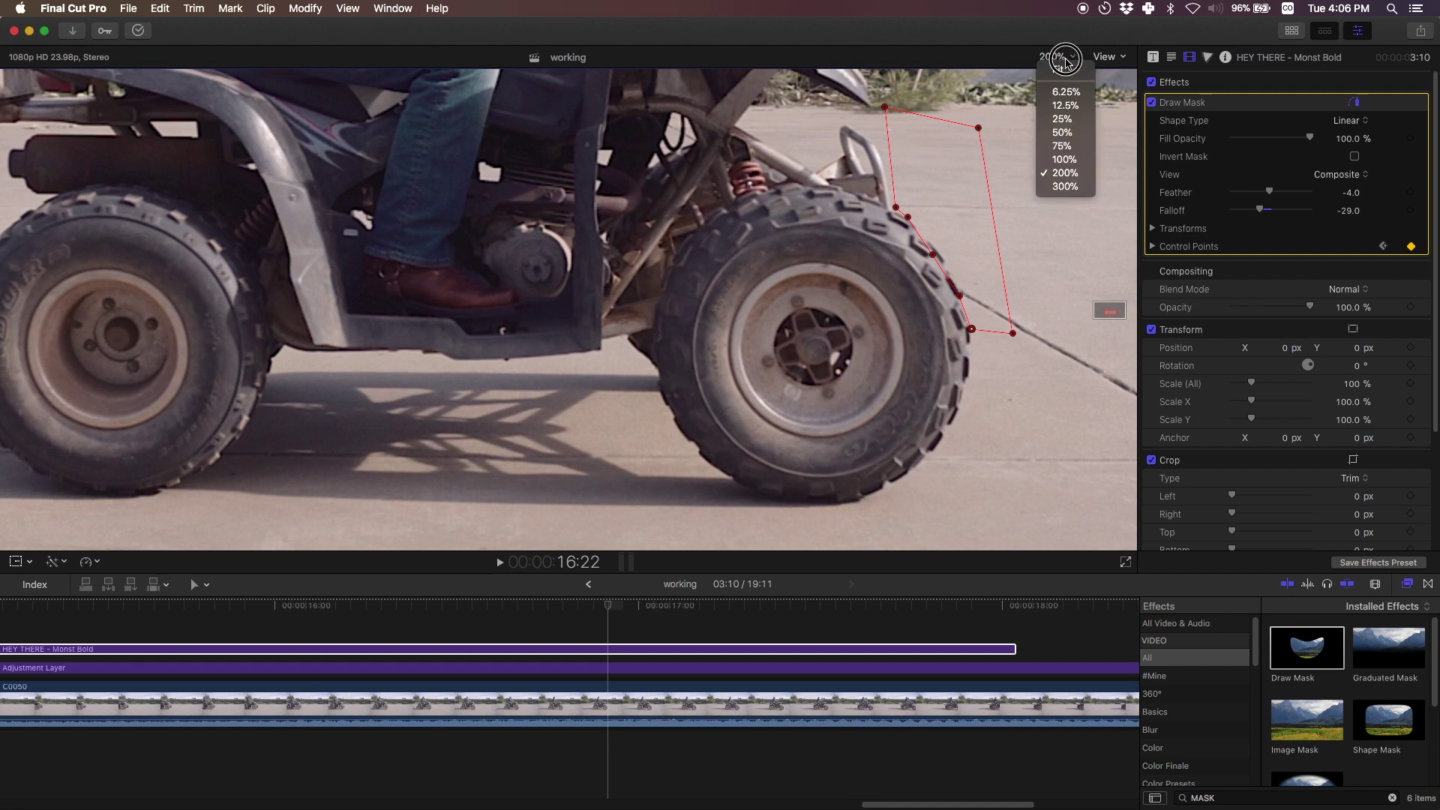
click(1066, 76)
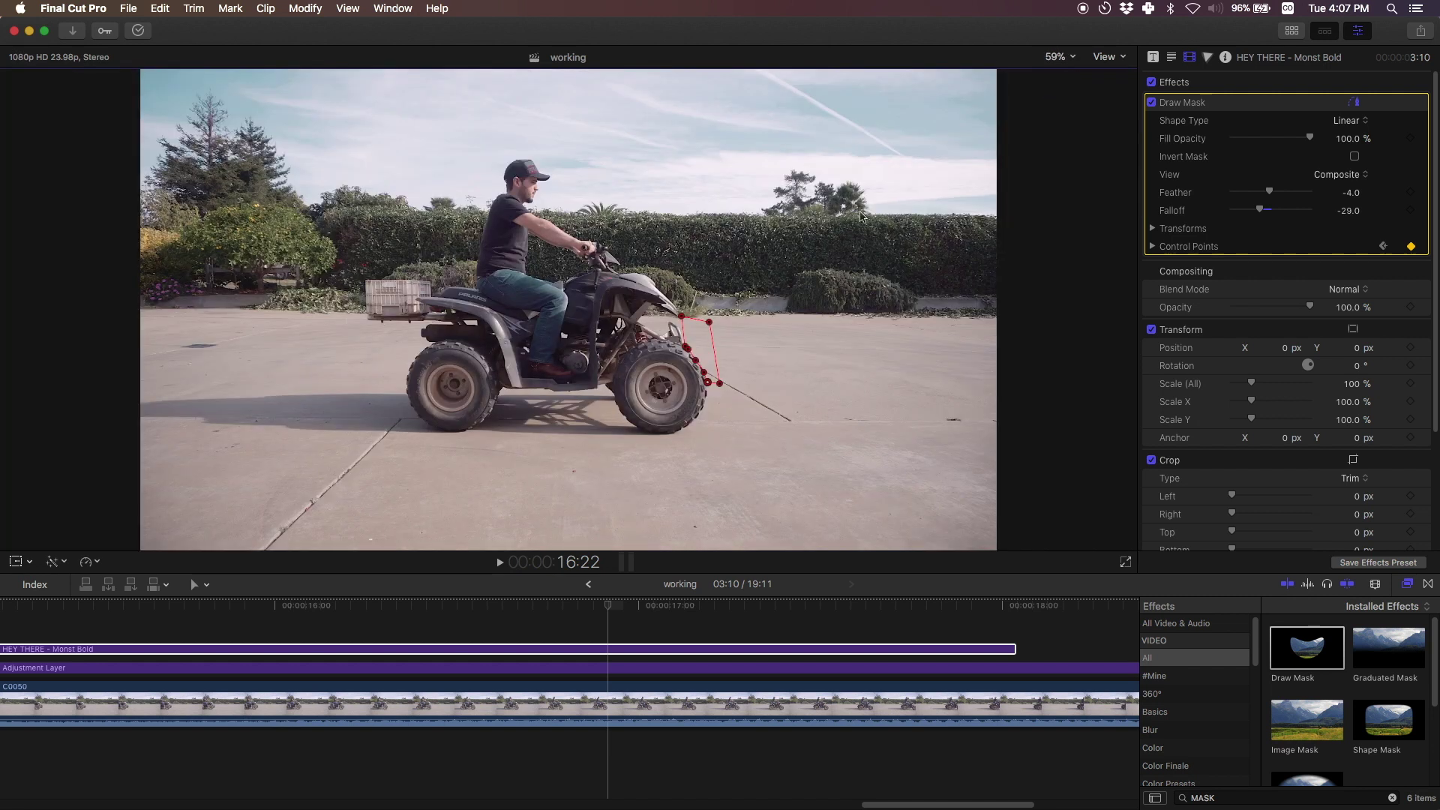
click(608, 612)
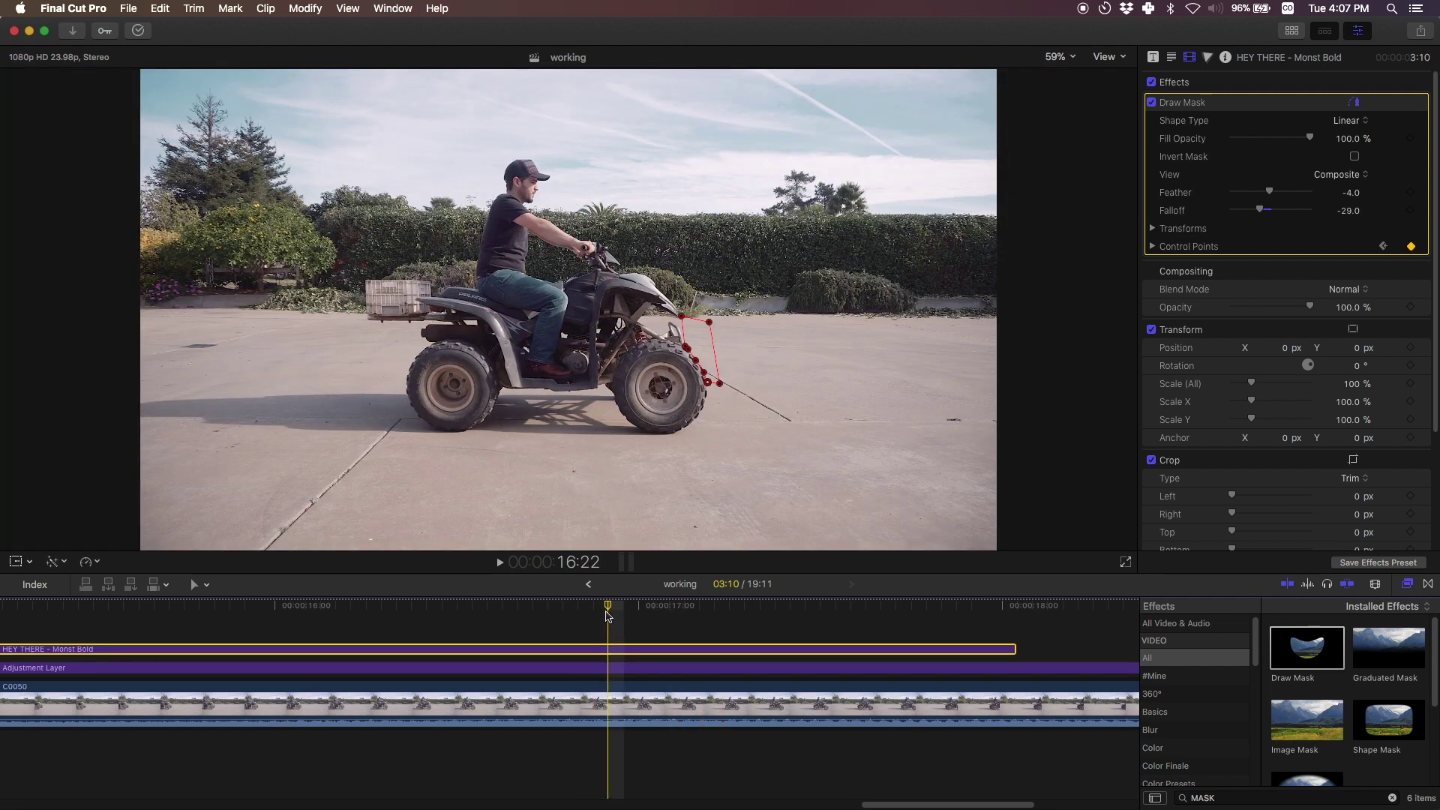
key(Up)
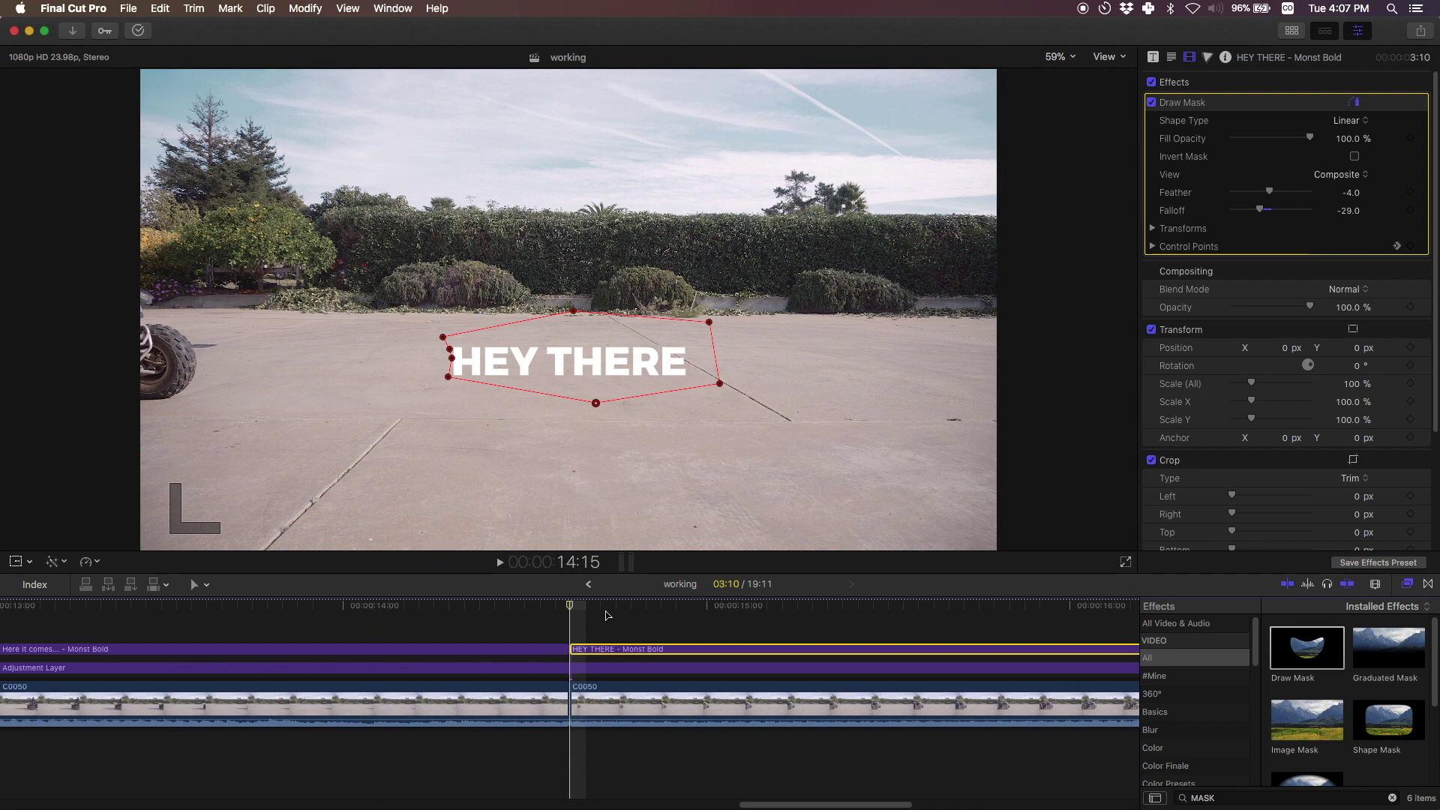
Step: Keep the Selection tool active and reselect the HEY THERE title clip
click(209, 584)
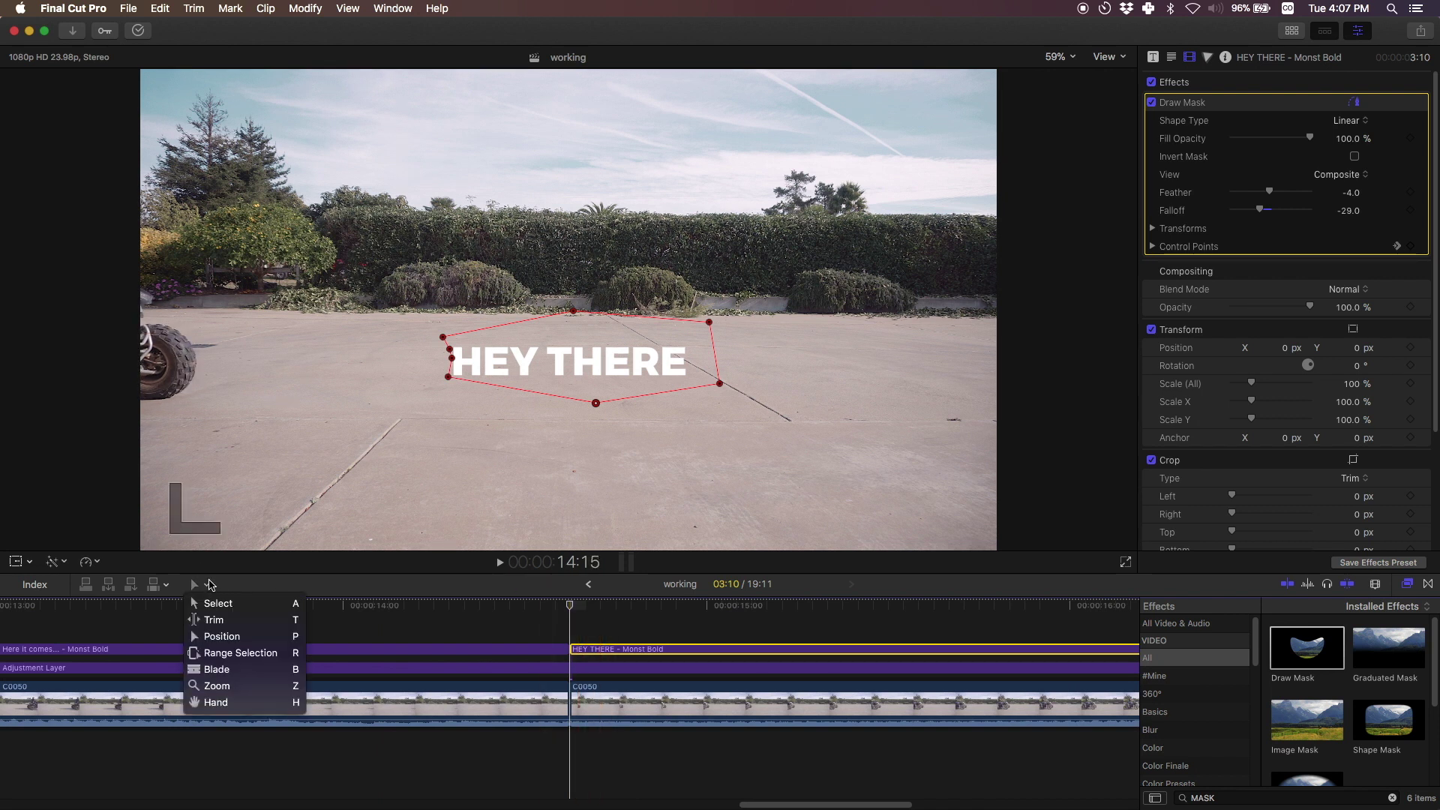
click(217, 603)
click(577, 632)
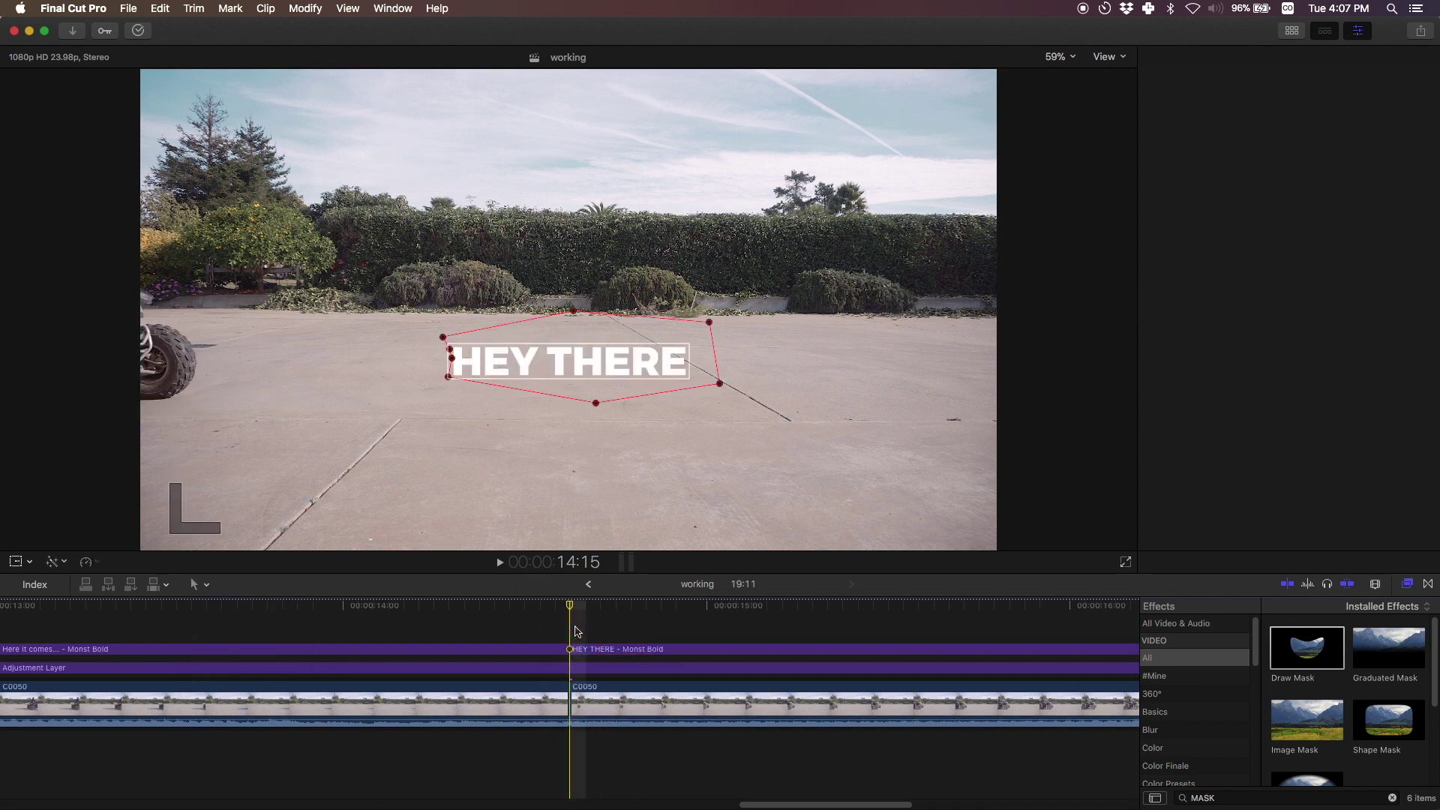
click(552, 620)
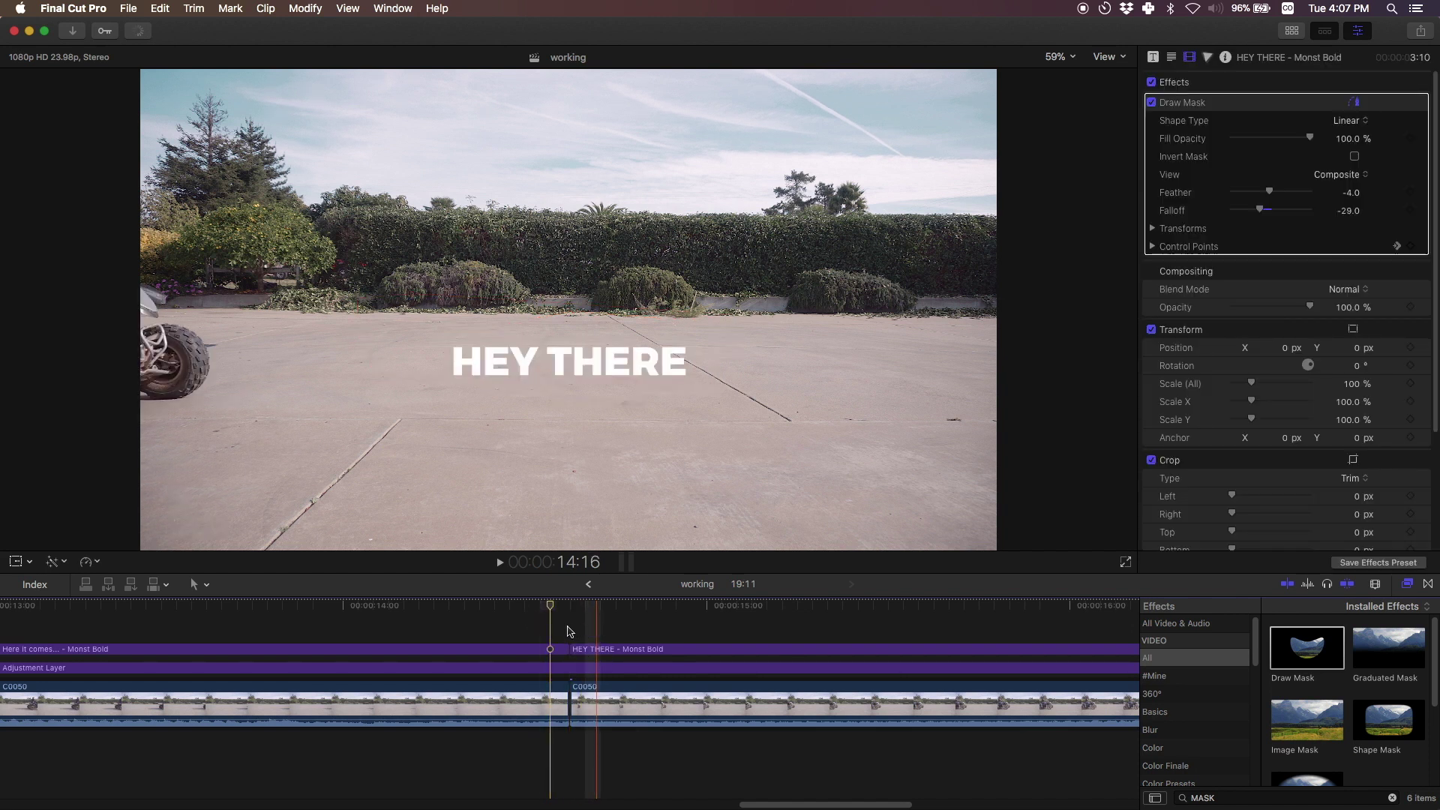
Step: Play the ATV wipe from one frame before the title, then replay it from 16:08
key(Left)
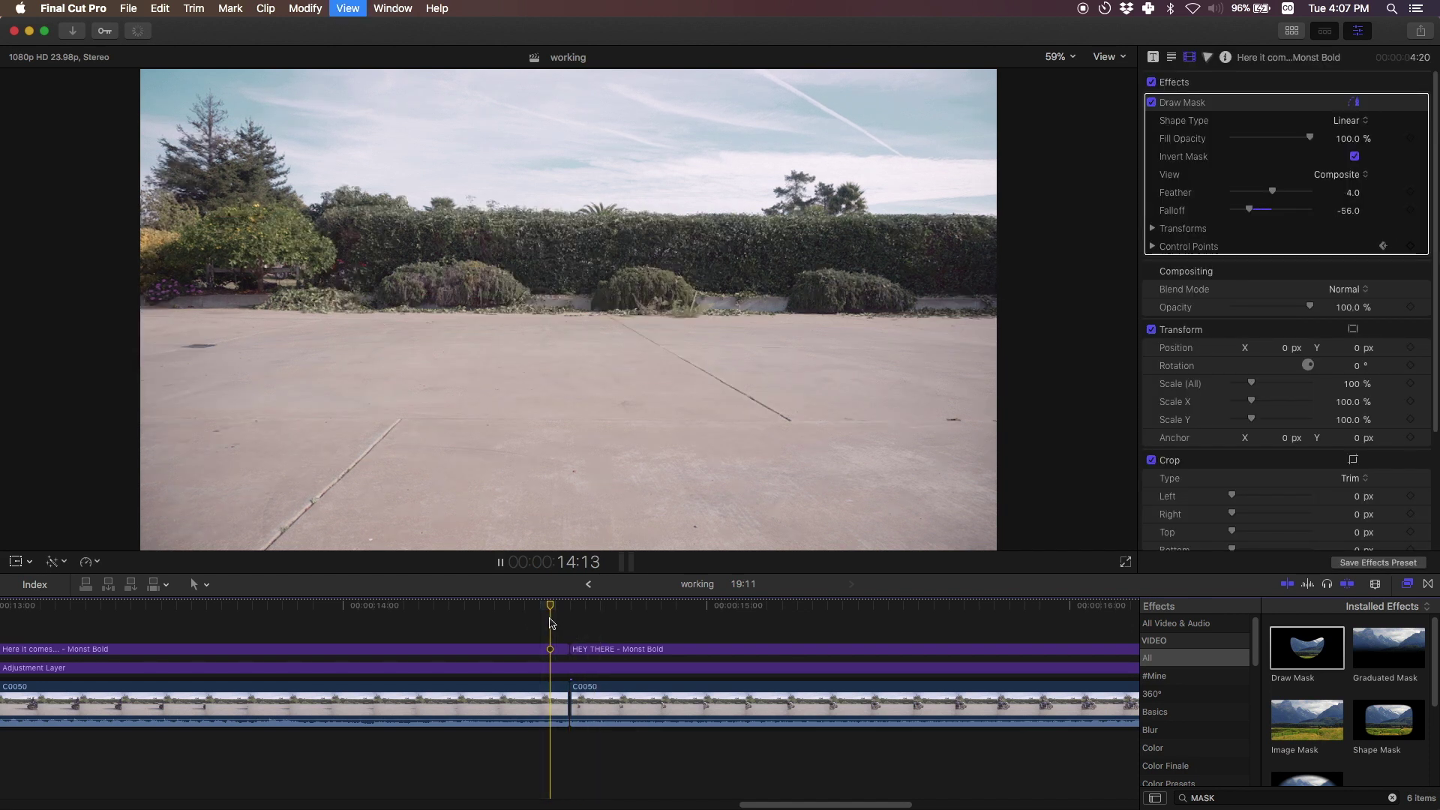
key(space)
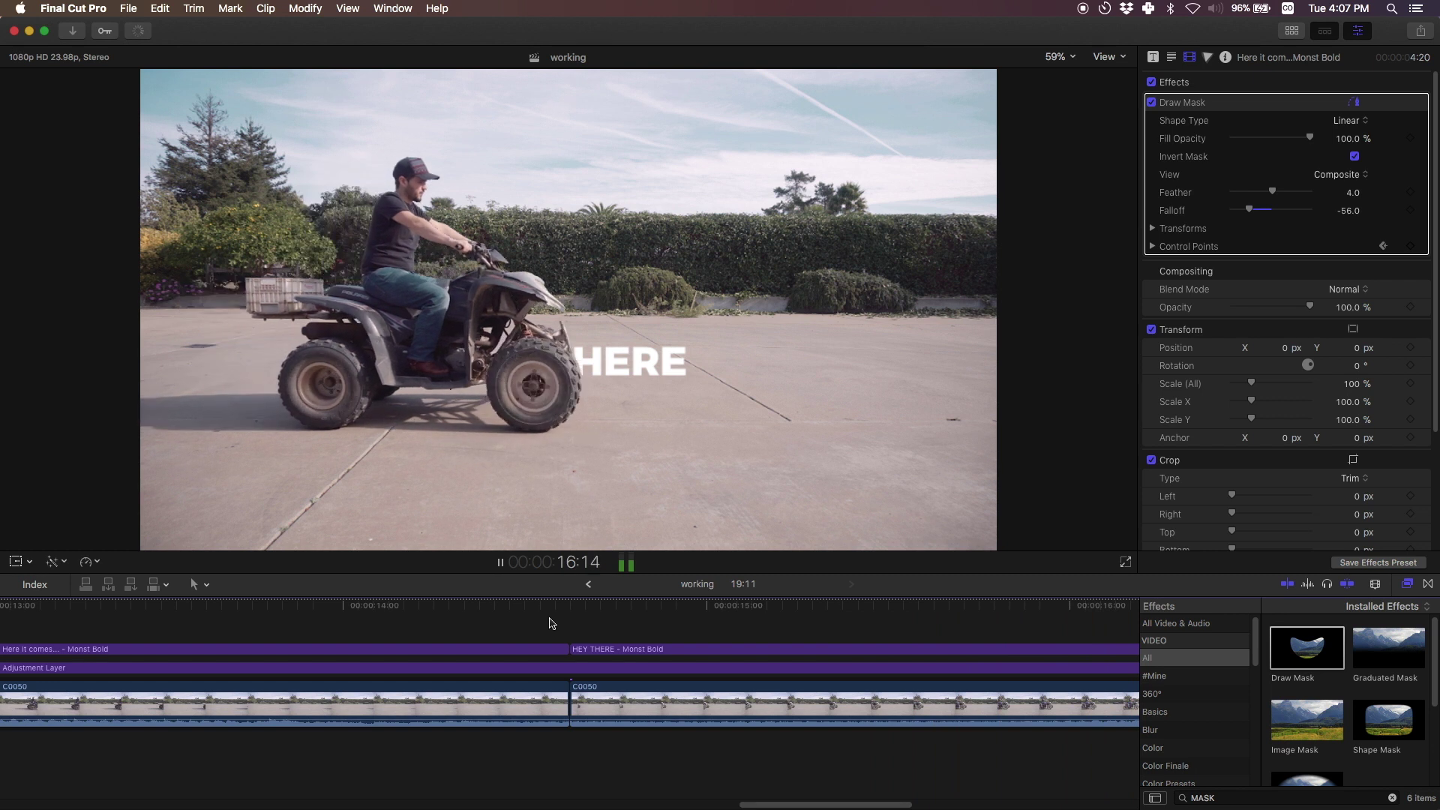
key(space)
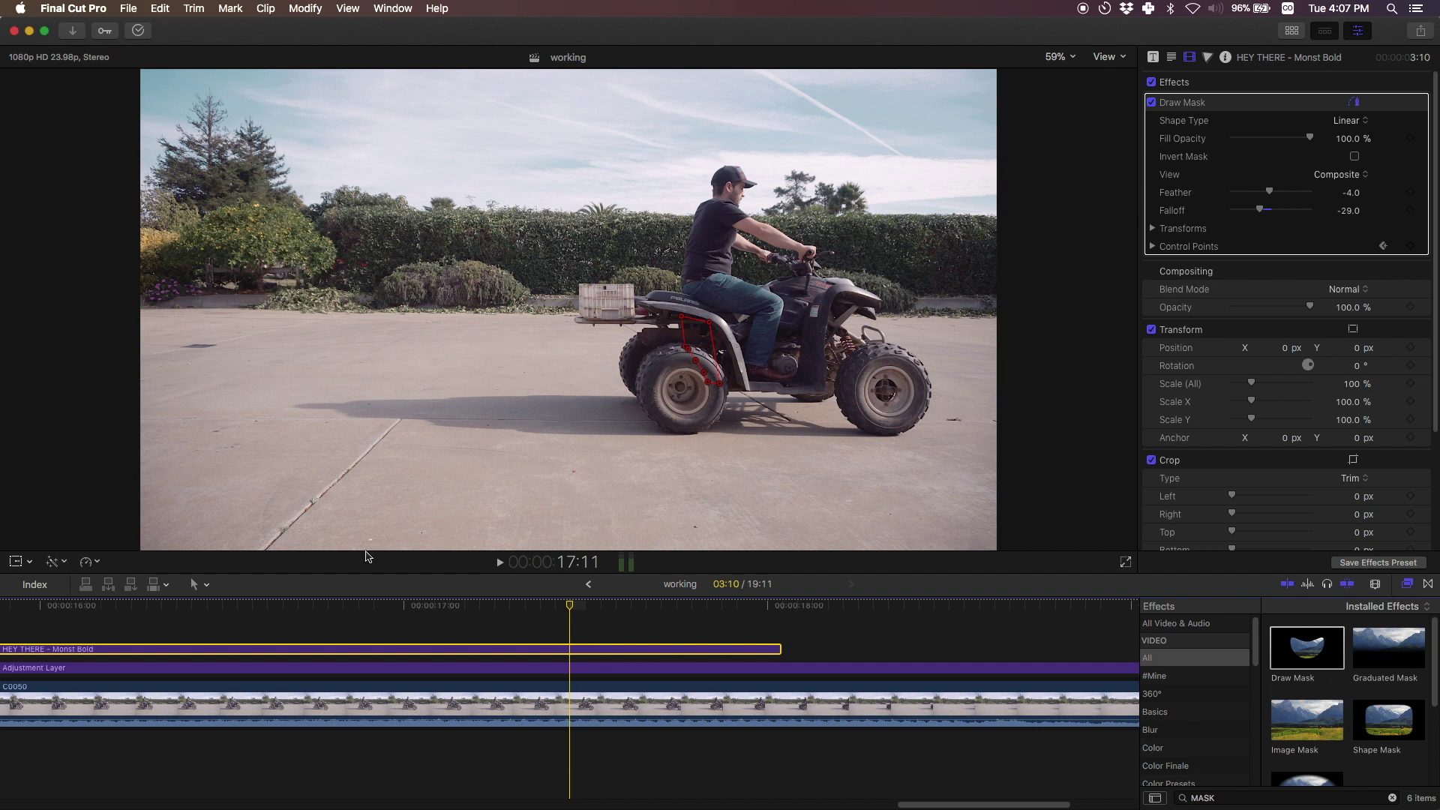
click(170, 629)
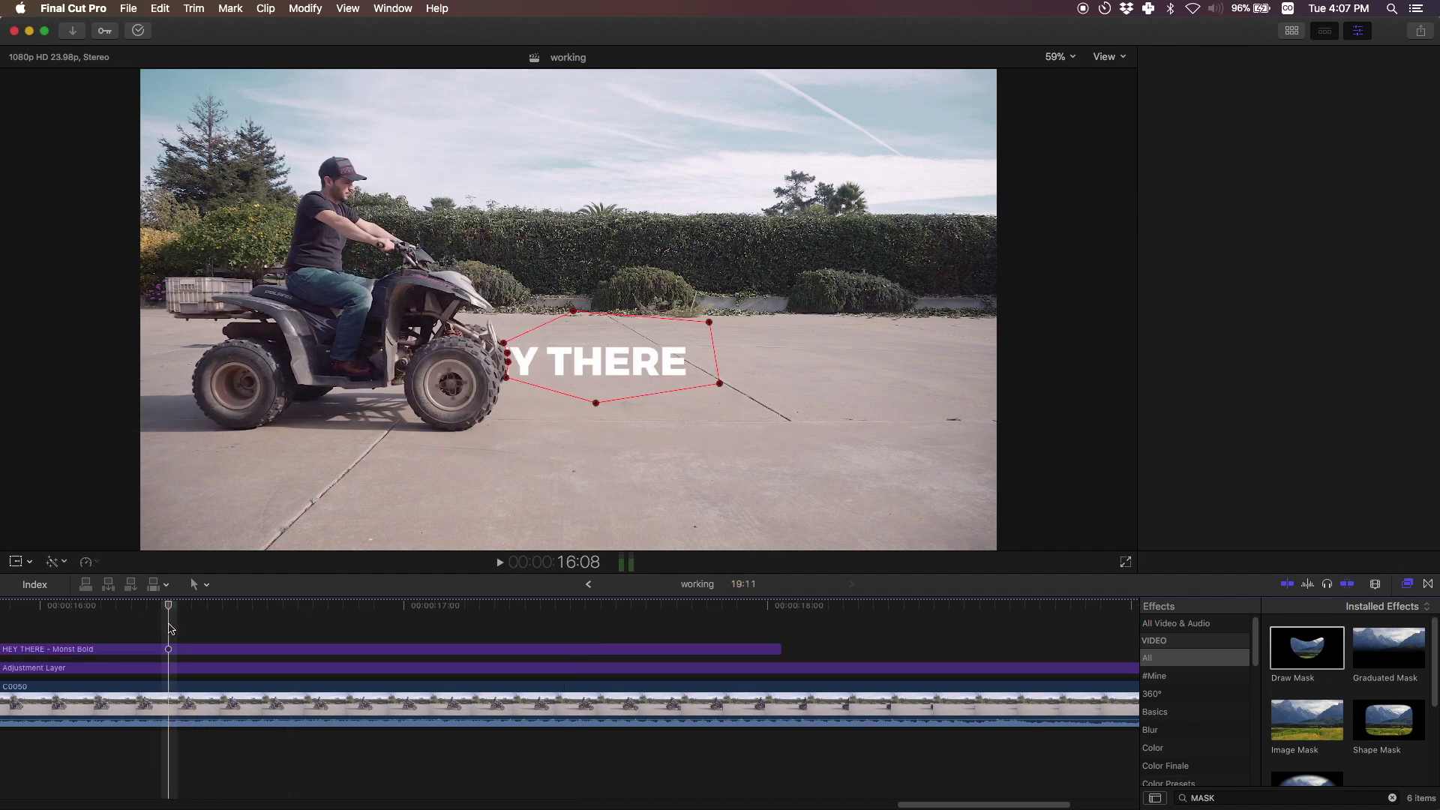
key(space)
key(space)
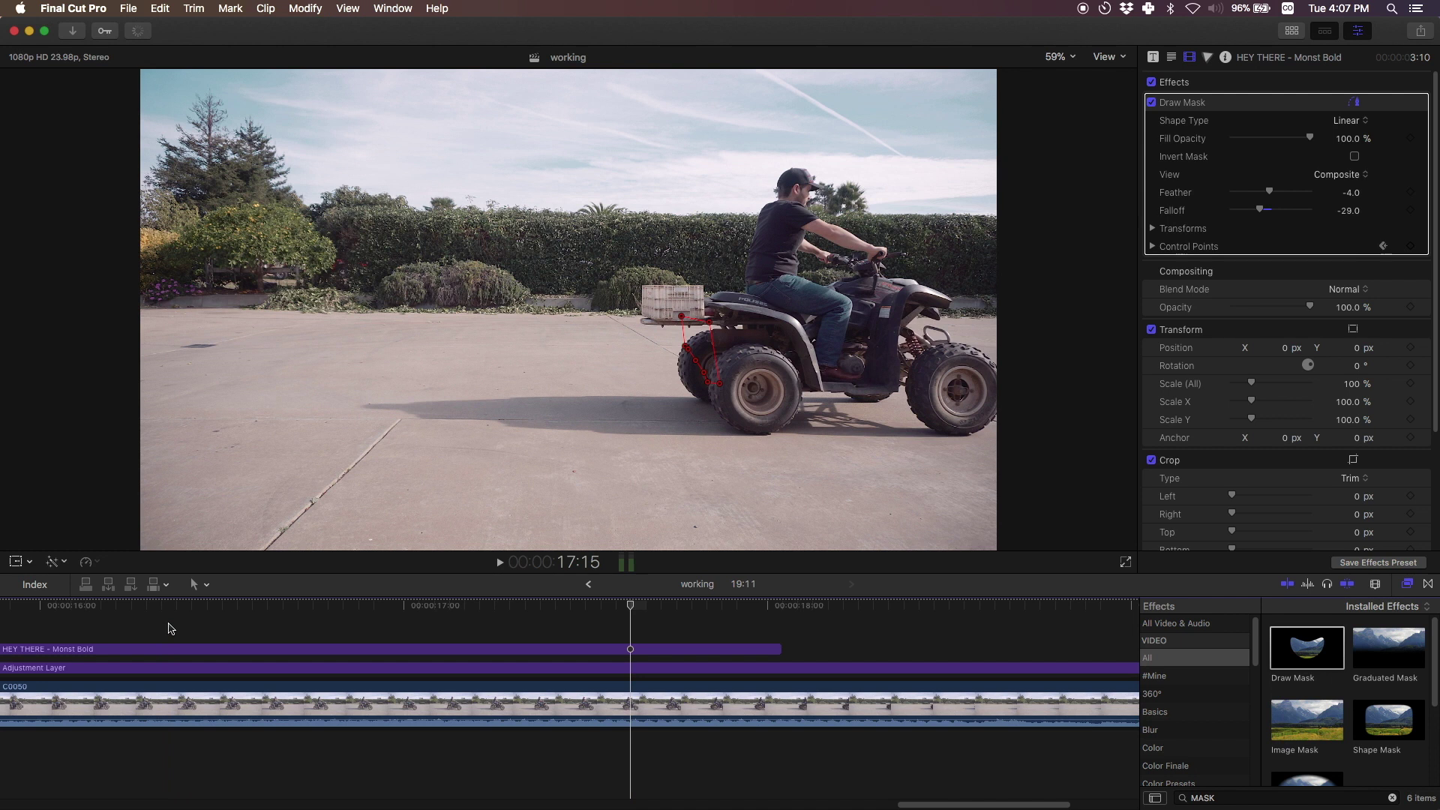